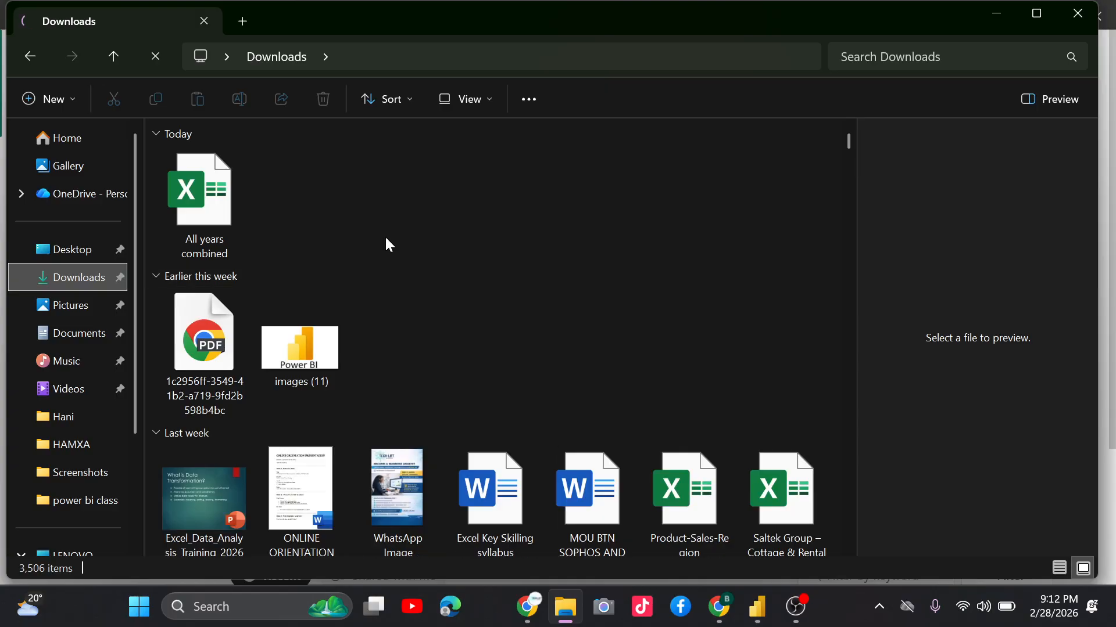
In the OneDrive Power Query folder, select 2020 Order Data.xlsx instead of All years combined.xlsx.
left_click(529, 607)
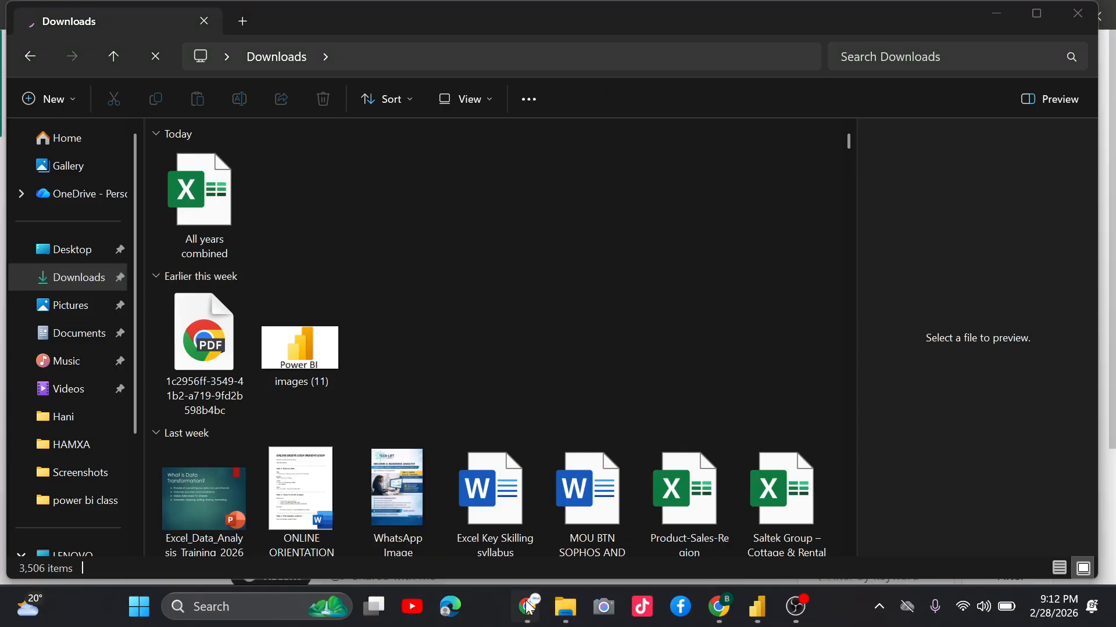
left_click(529, 607)
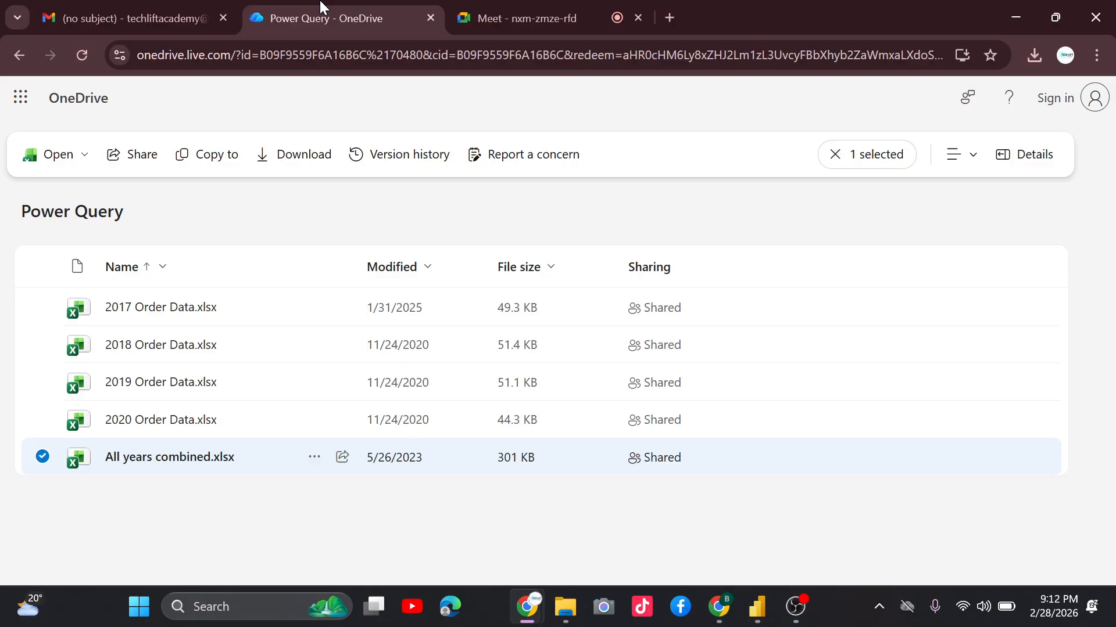
left_click(239, 416)
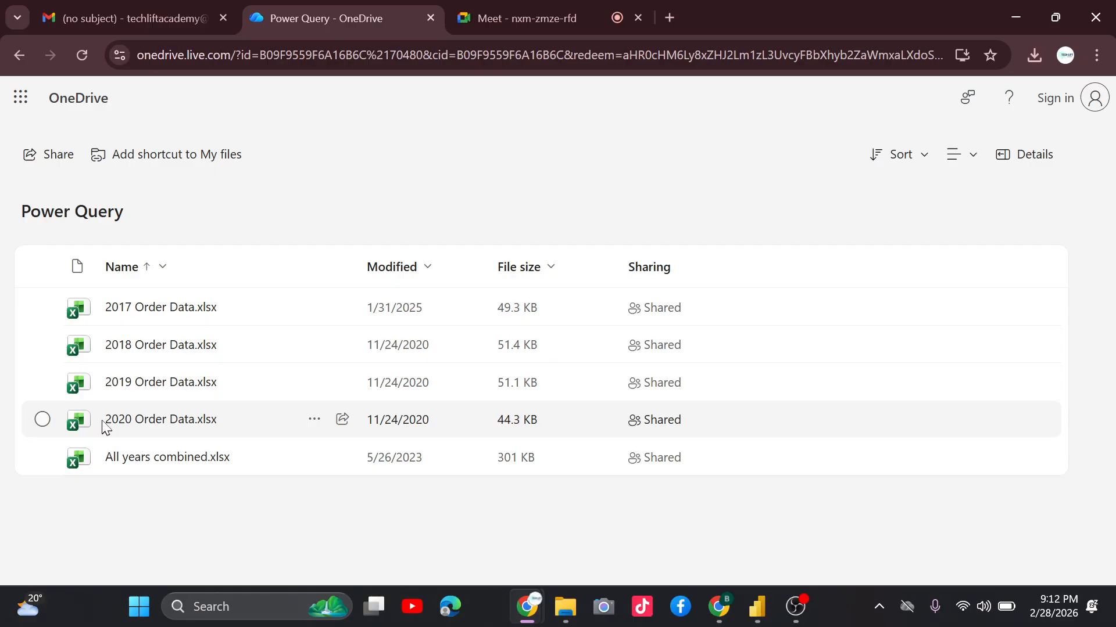
left_click(42, 420)
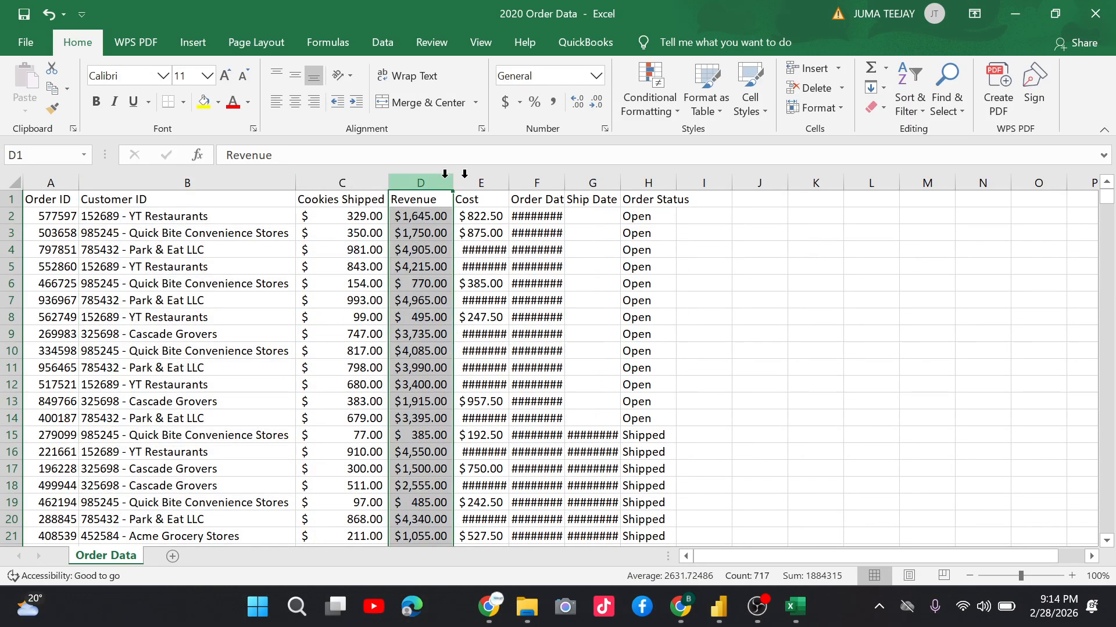
AutoFit columns E to G to show full Cost and date values, then switch to Meet.
double_click(508, 183)
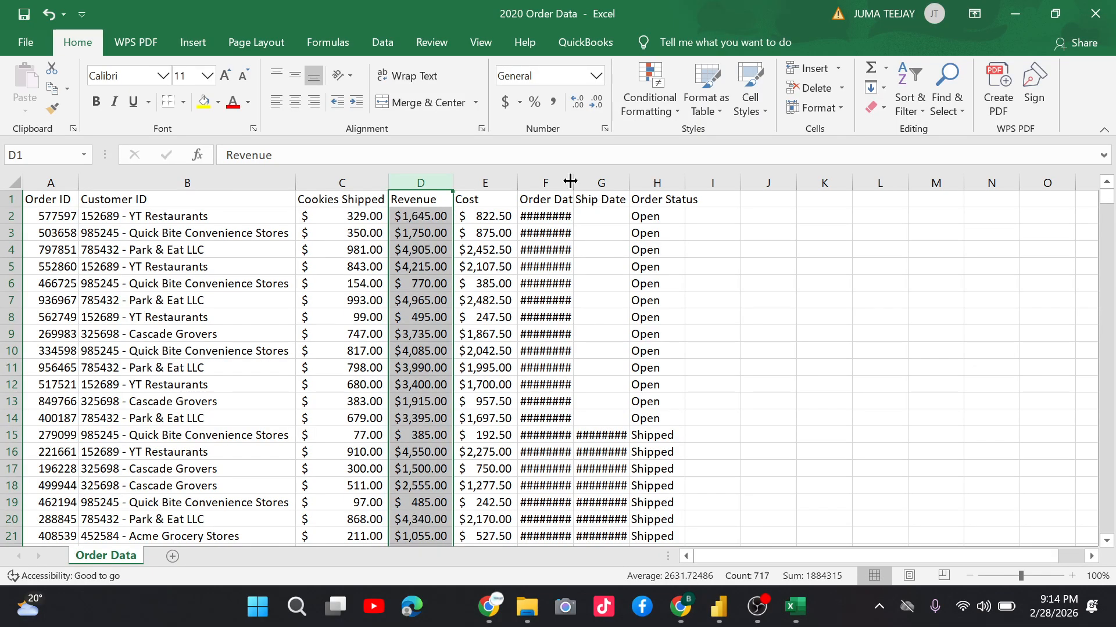
double_click(570, 181)
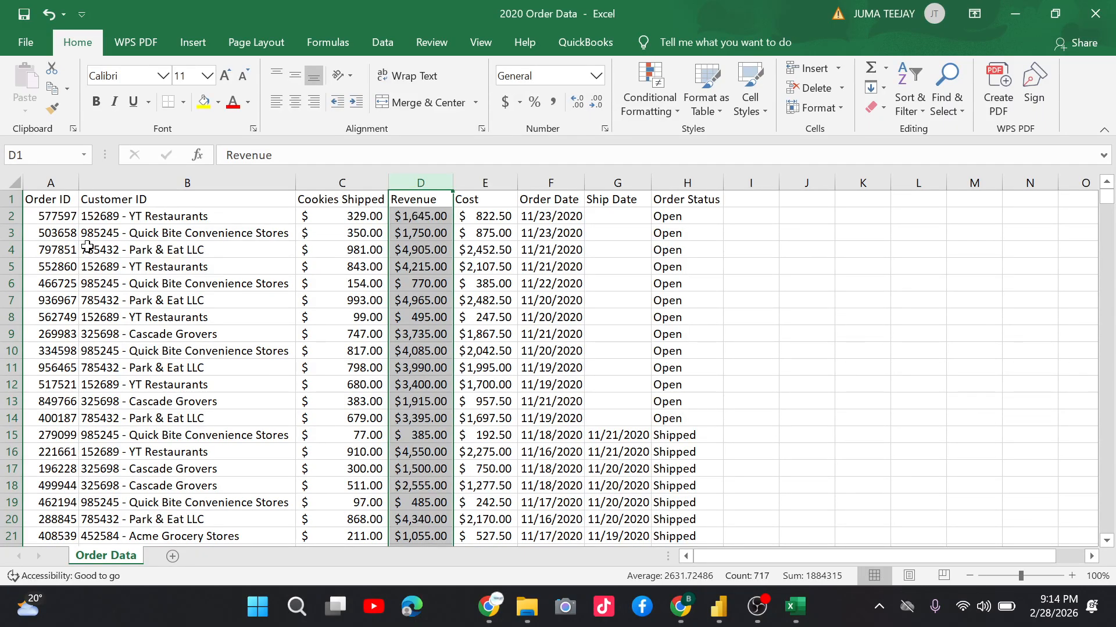
left_click(47, 182)
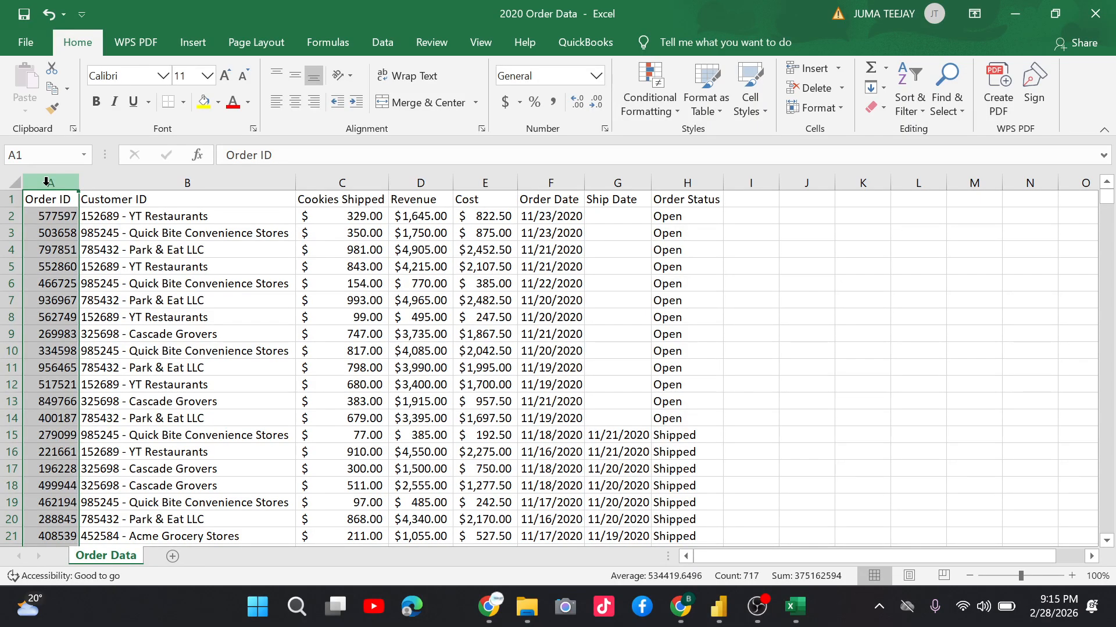
key("alt+Tab")
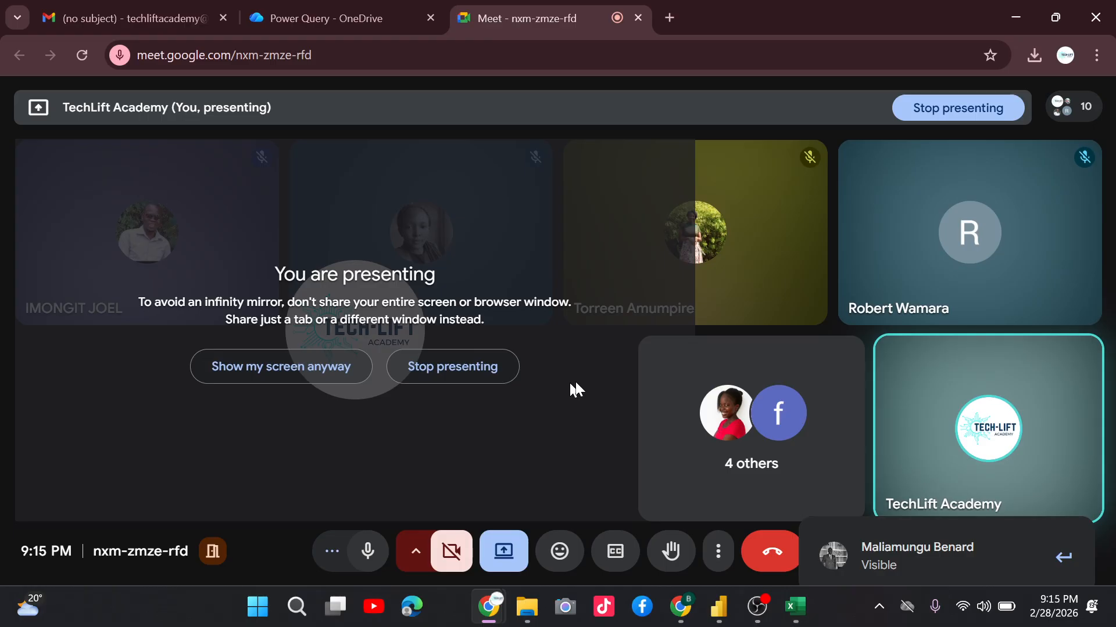
Switch from the Google Meet call back to the 2020 Order Data workbook.
key("alt+Tab")
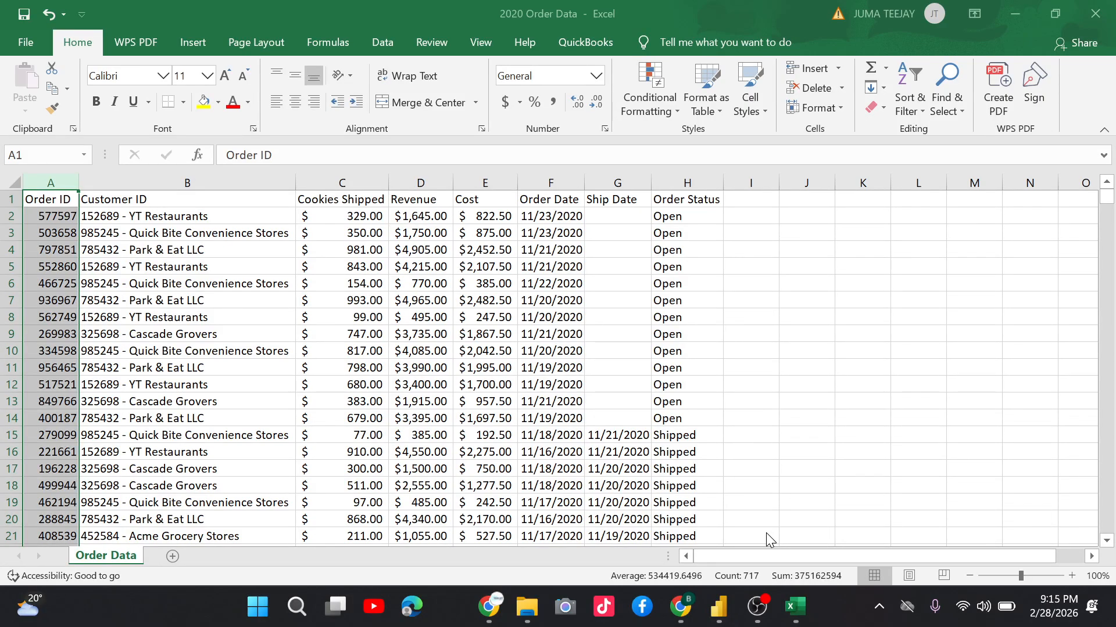
Select the Customer ID column, then drag-select columns A through G.
left_click(244, 199)
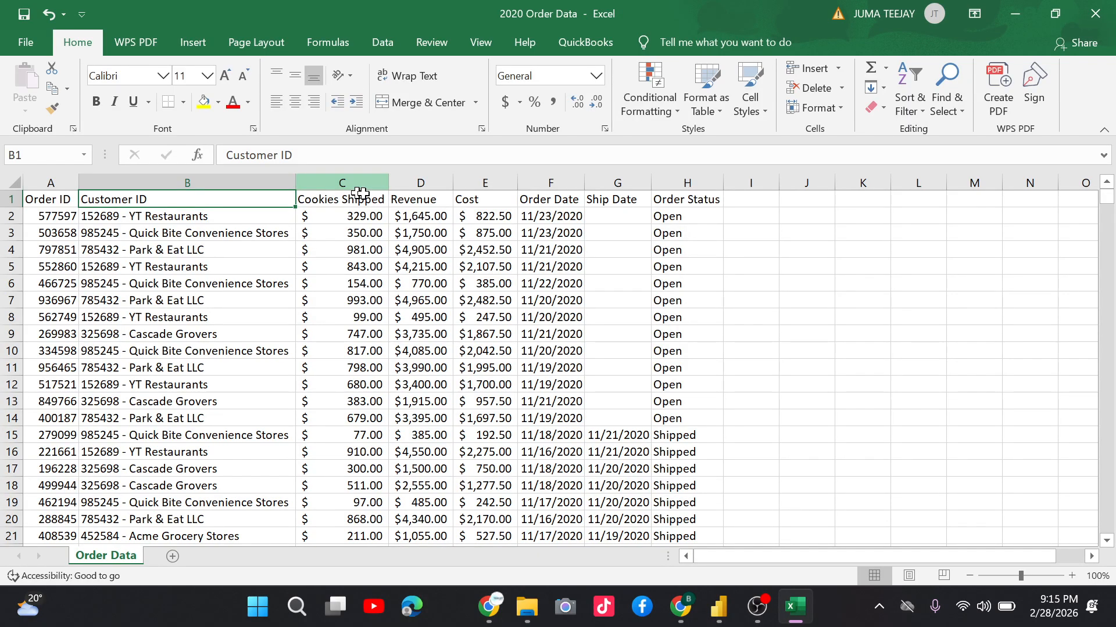
left_click(103, 181)
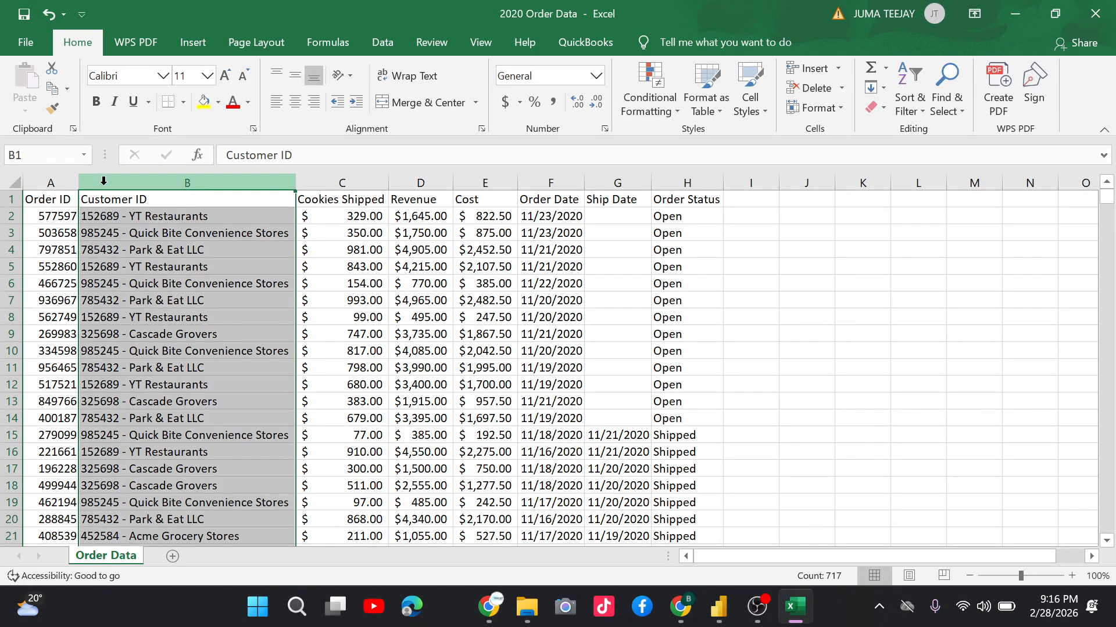
left_click(65, 181)
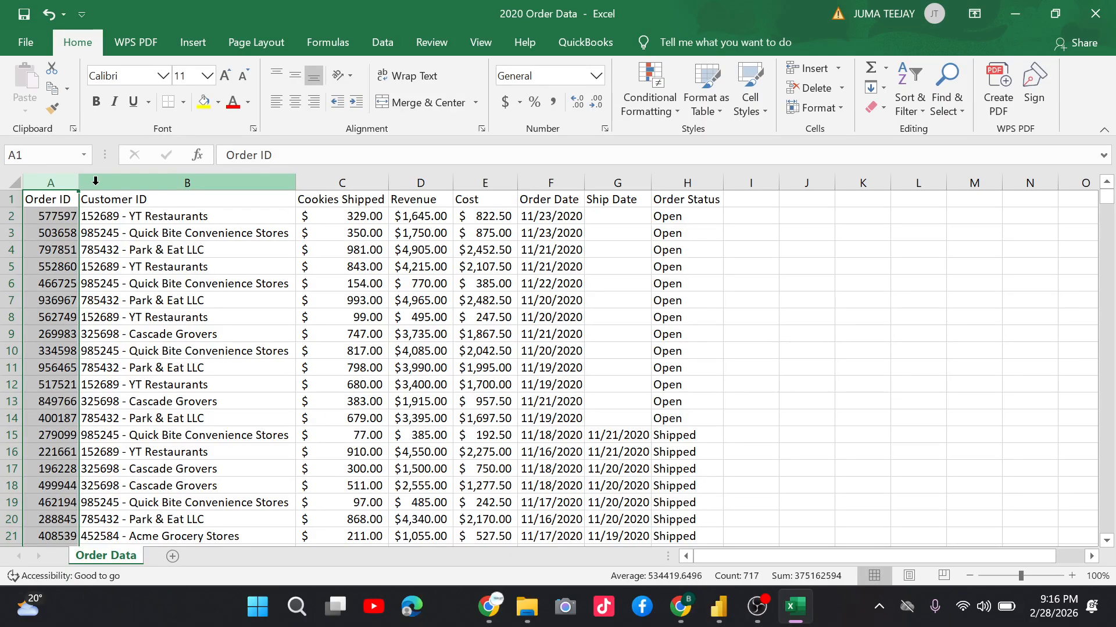
left_click_drag(95, 182, 633, 190)
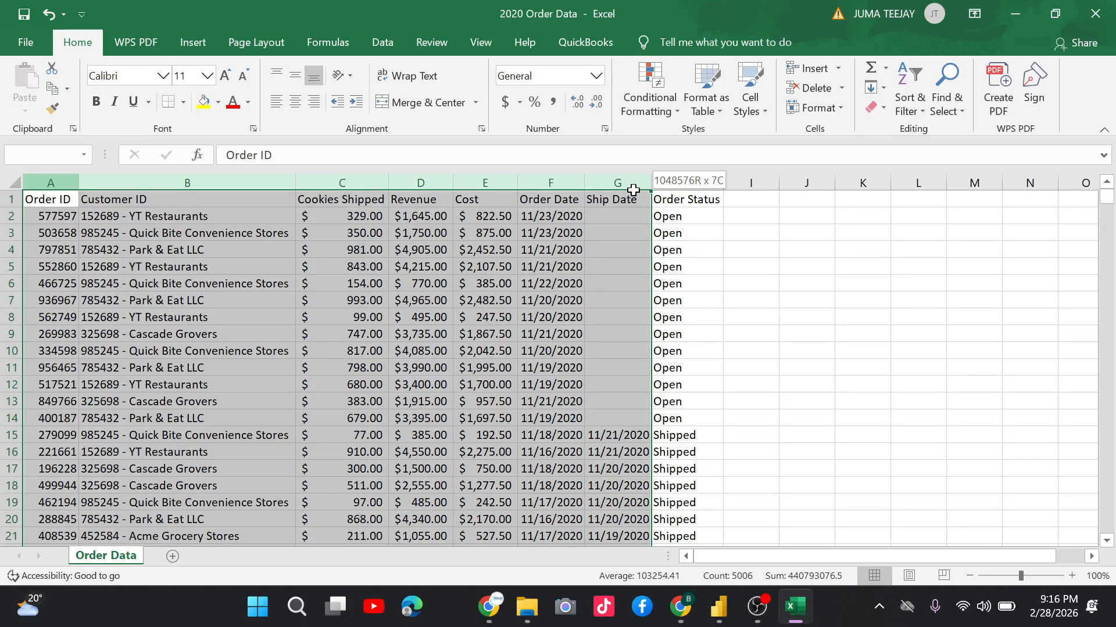
Extend the column selection to include column H, Order Status.
left_click_drag(633, 190, 687, 184)
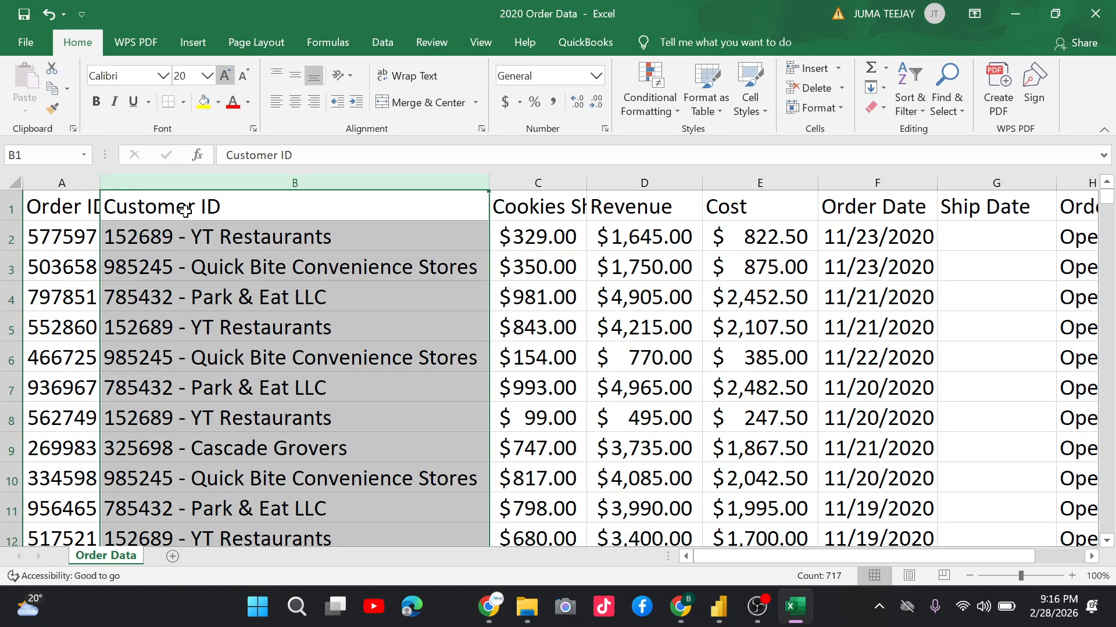
Clear the column selection by clicking a cell in the sheet.
left_click(241, 240)
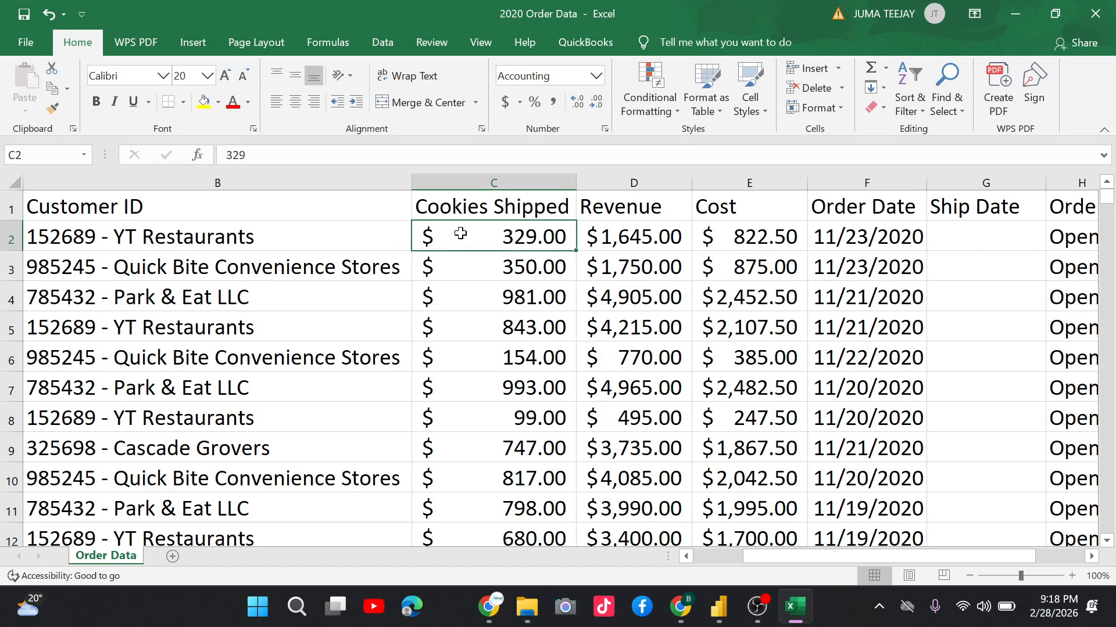
left_click(620, 180)
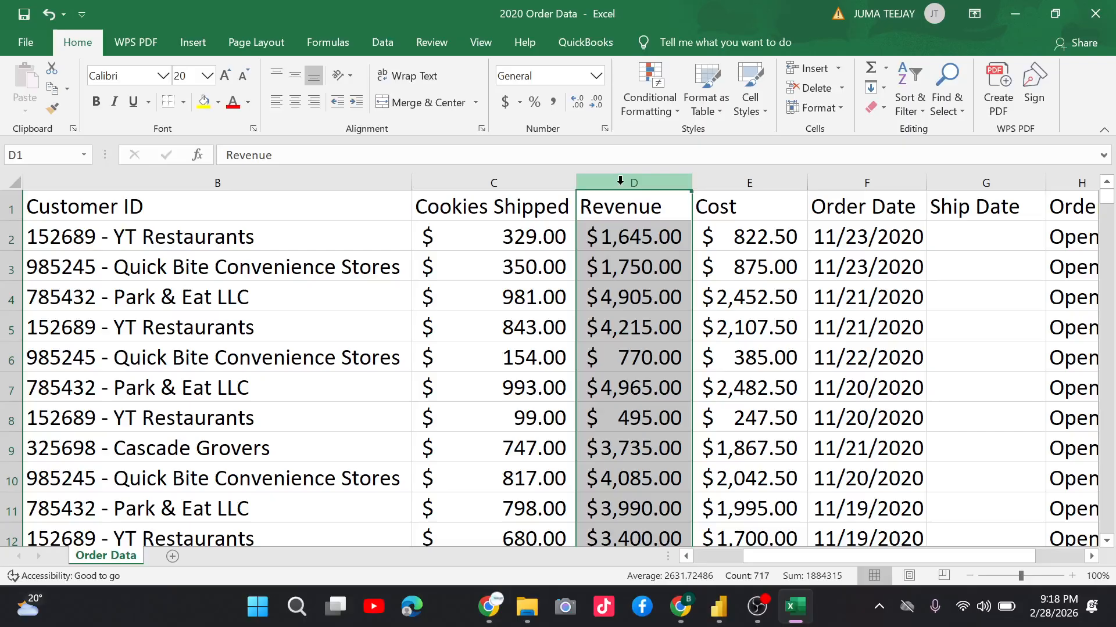
scroll(620, 181, "right", 1)
left_click(360, 183)
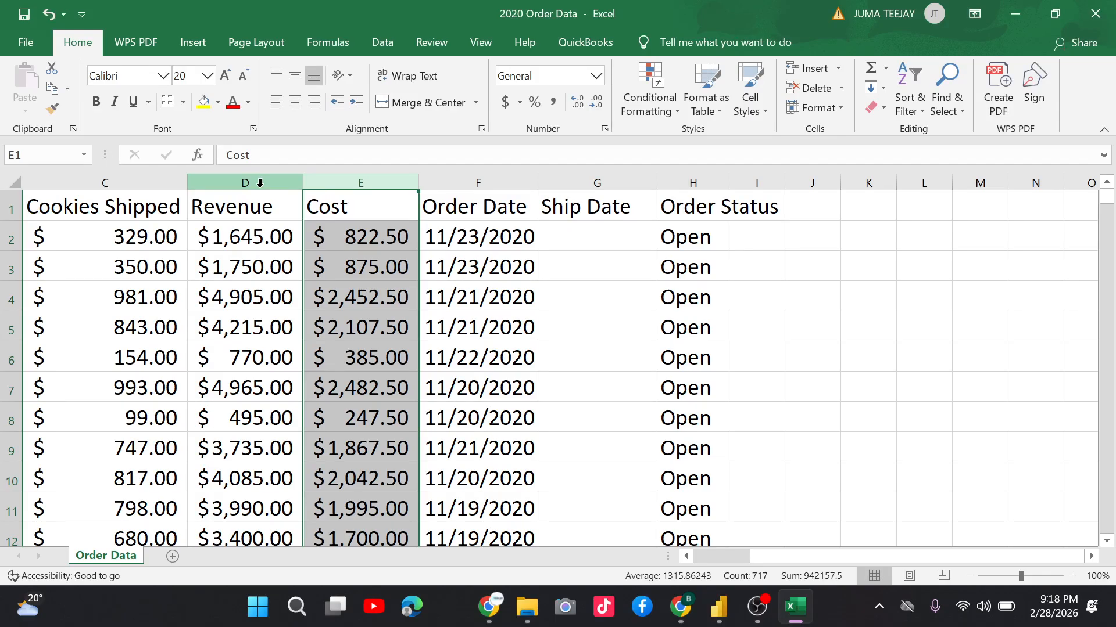
Inspect the Order Date and Ship Date columns by selecting each in turn.
left_click(494, 182)
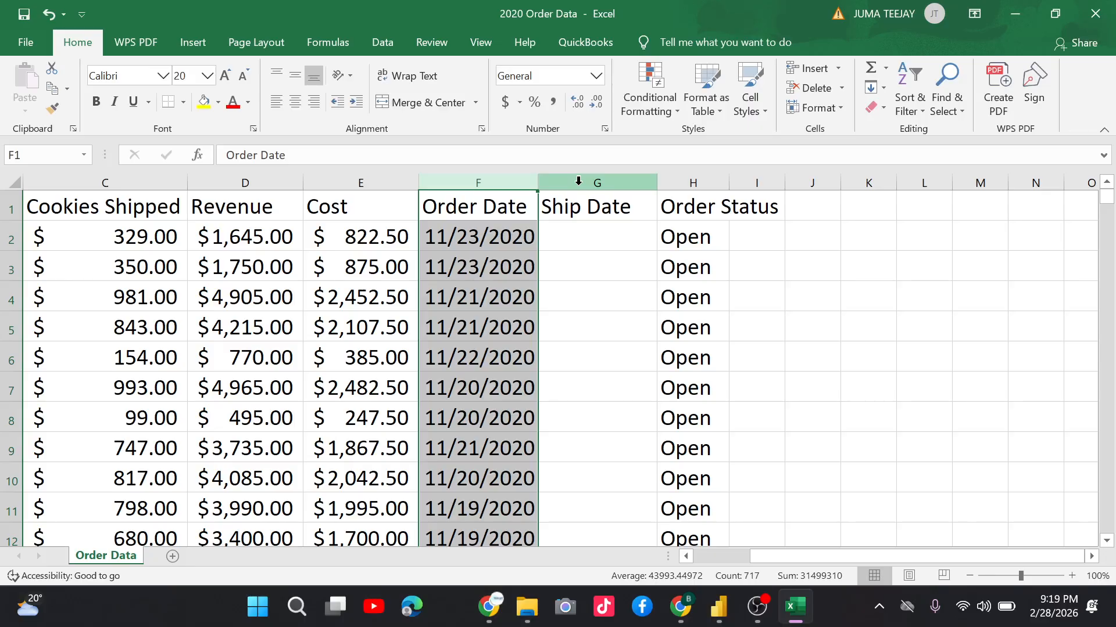
left_click(578, 181)
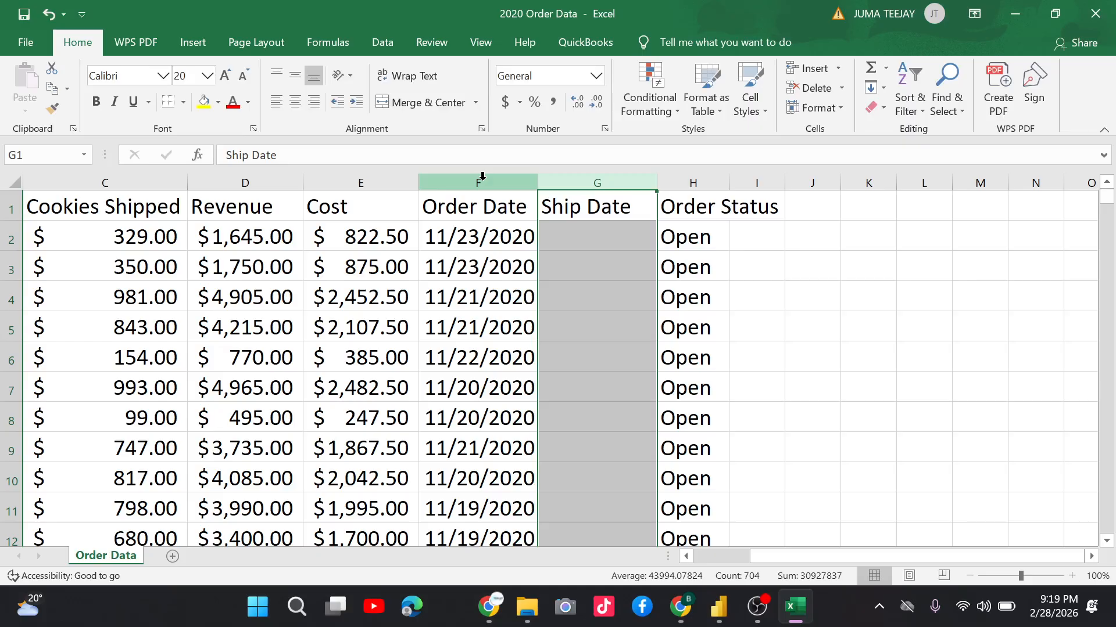
left_click(485, 180)
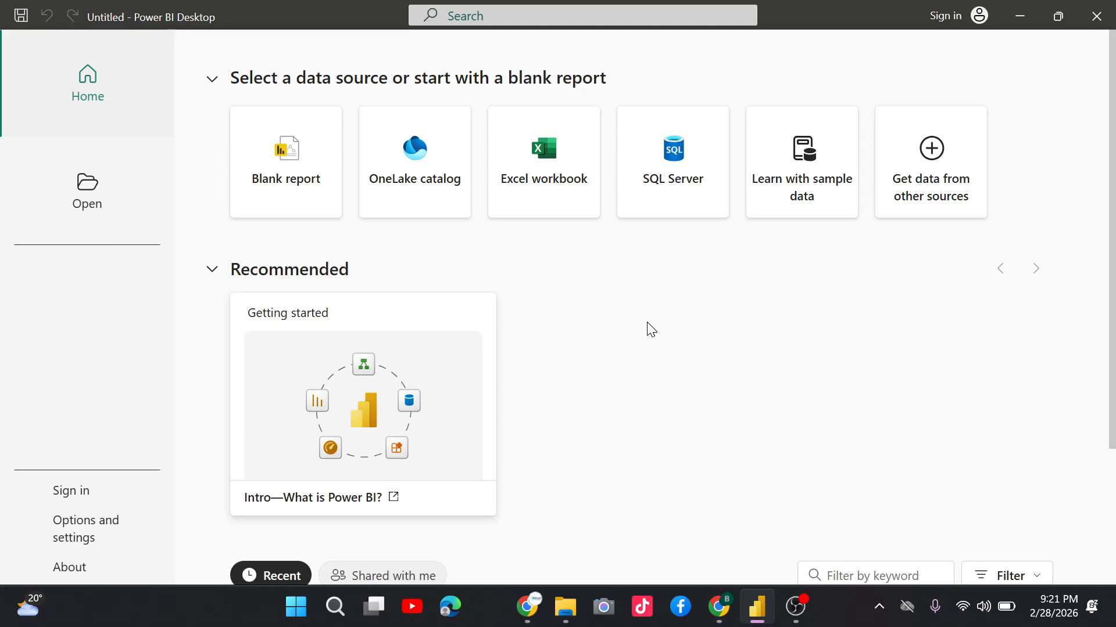
Choose the Blank report card on the Power BI Desktop start page.
left_click(324, 162)
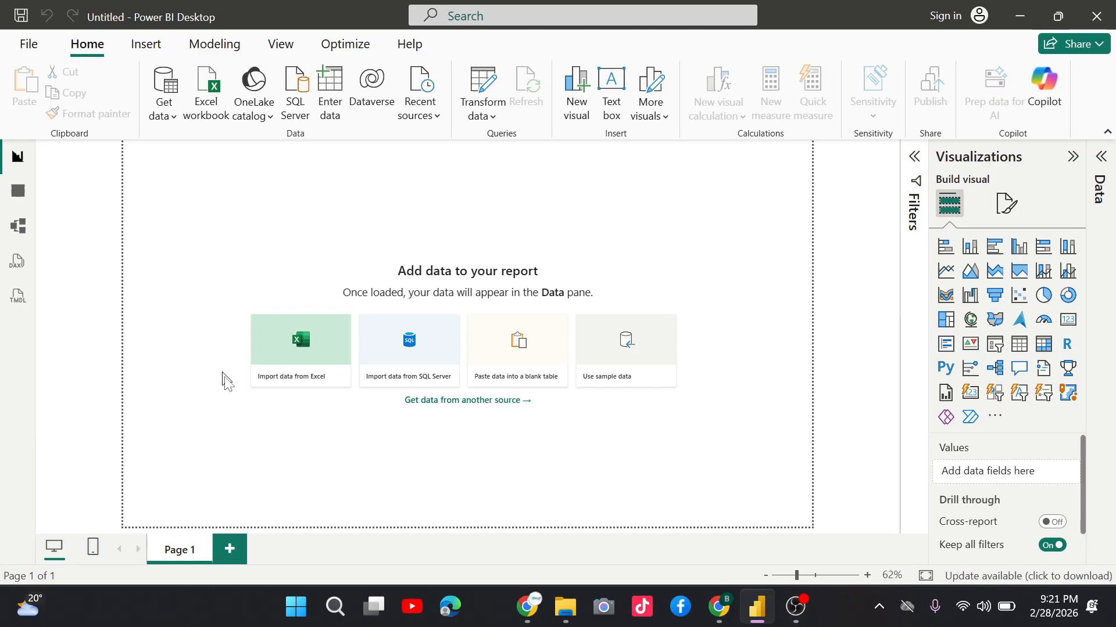
Begin importing the 2020 Order Data.xlsx workbook from the empty report canvas.
left_click(386, 384)
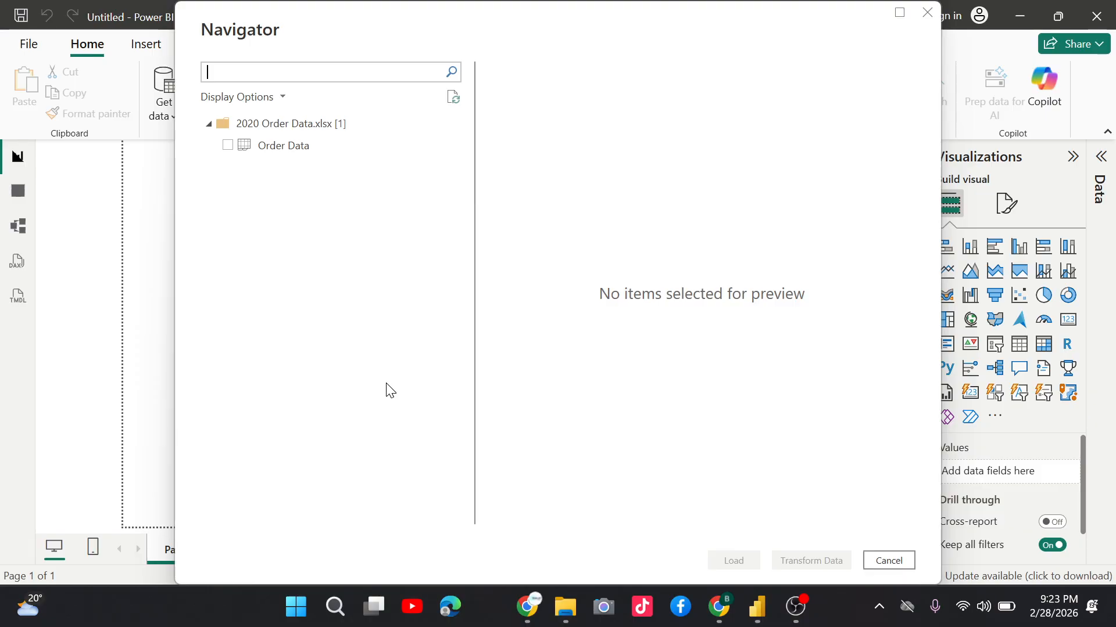
Tick the Order Data table in the Navigator and bring it into the Power Query Editor.
left_click(227, 146)
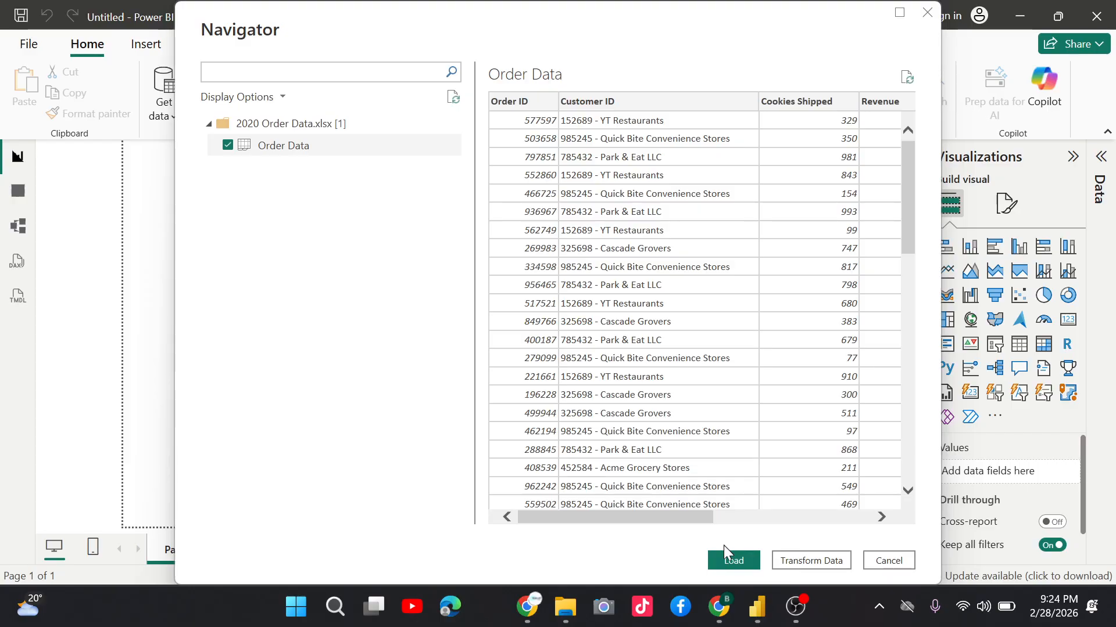
left_click(726, 557)
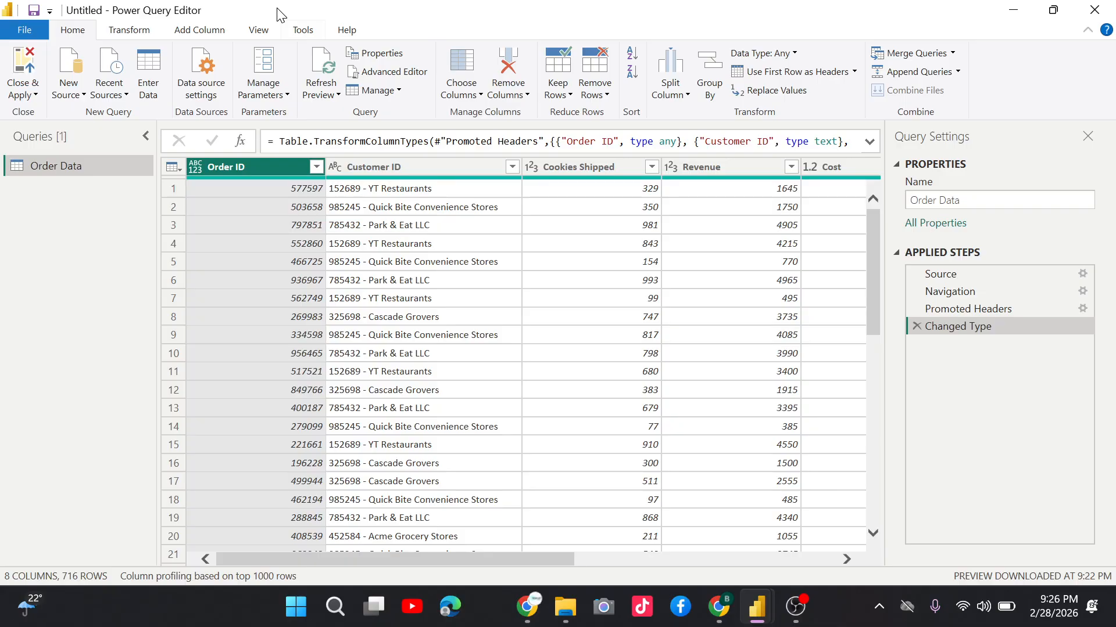
Turn on Column distribution so Customer ID shows 6 distinct, 0 unique values.
left_click(258, 30)
left_click(221, 53)
mouse_move(406, 247)
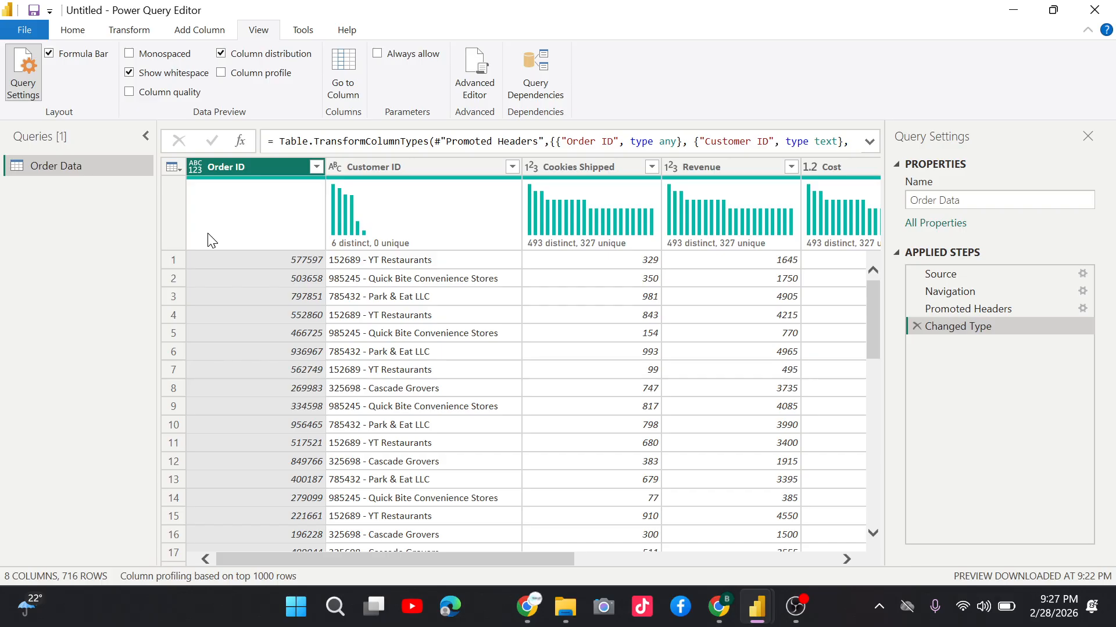
left_click(221, 53)
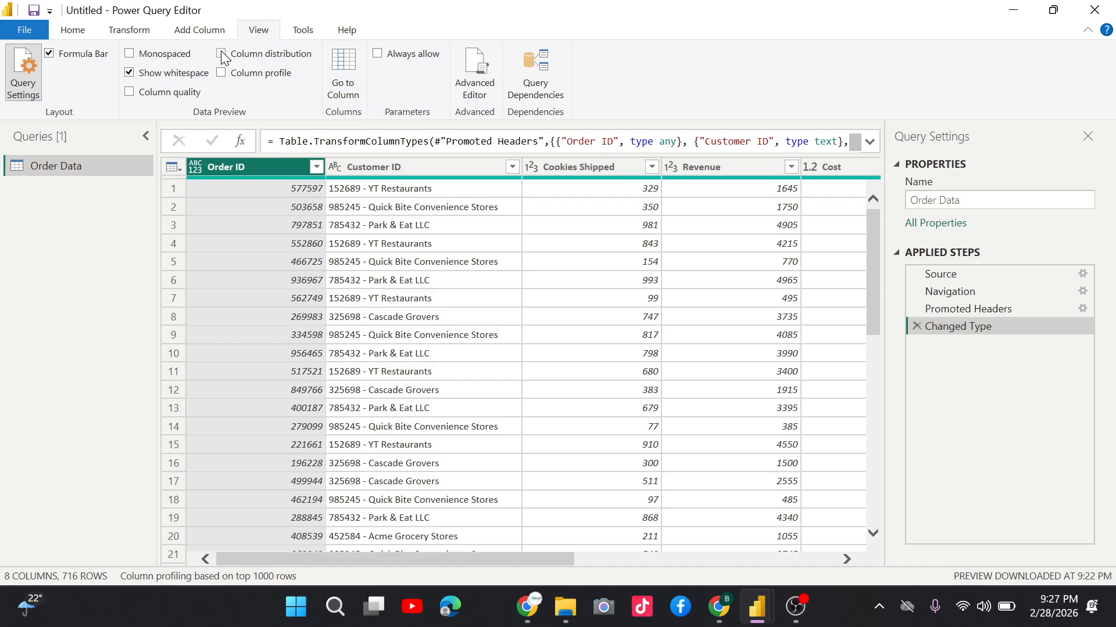
left_click(221, 53)
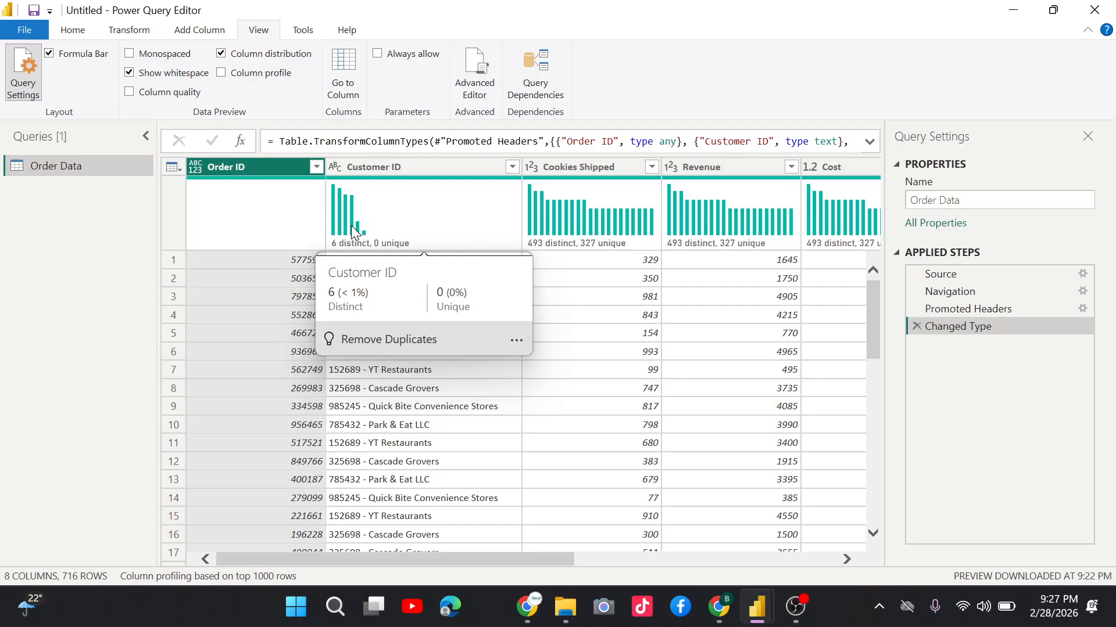
Remove duplicate rows based on Customer ID from its profile popup.
left_click(372, 340)
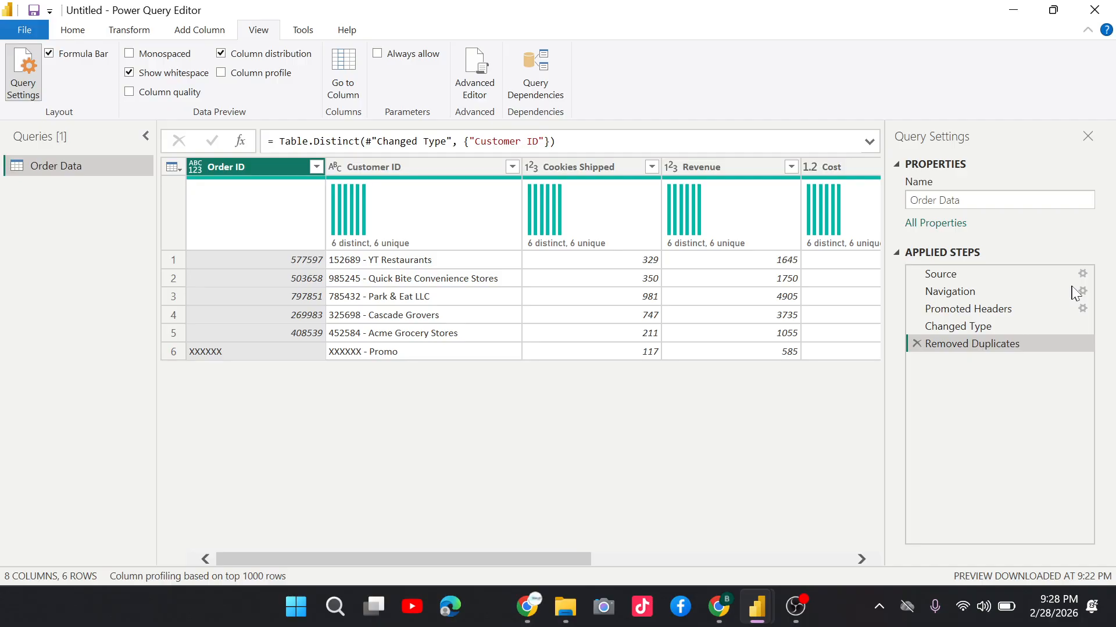
Delete the Removed Duplicates applied step to restore all 716 rows.
left_click(917, 344)
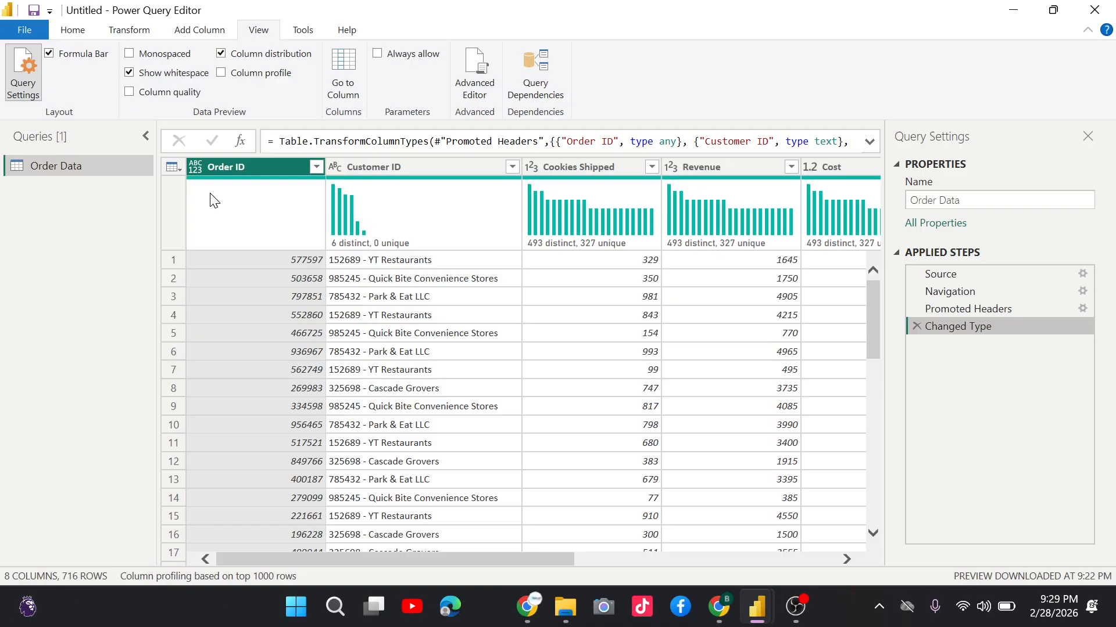
left_click(221, 53)
left_click(71, 32)
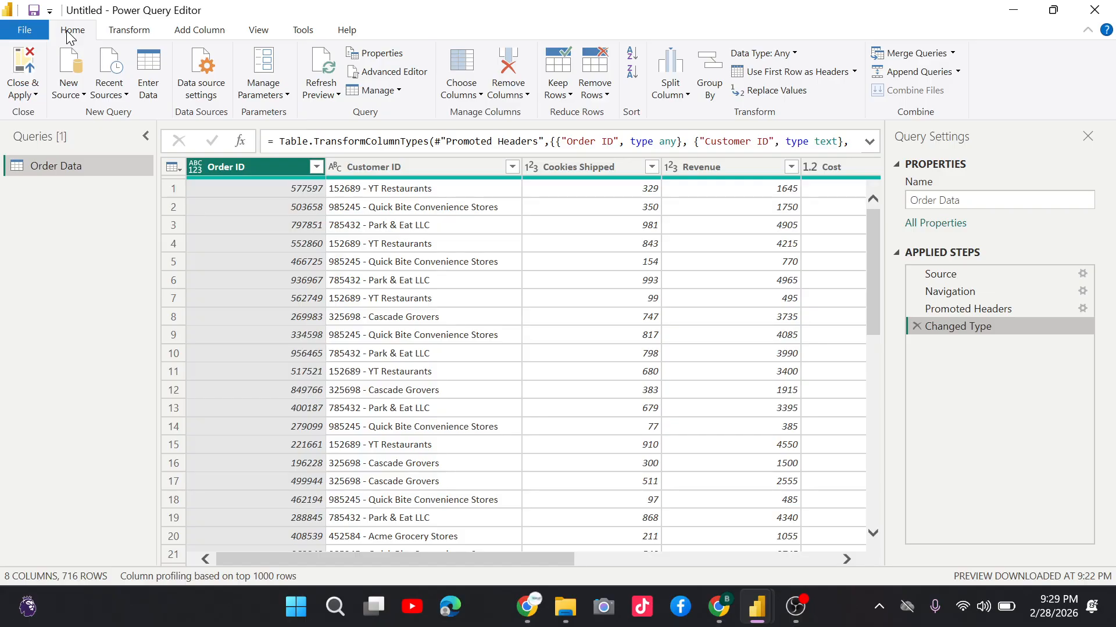
left_click(258, 30)
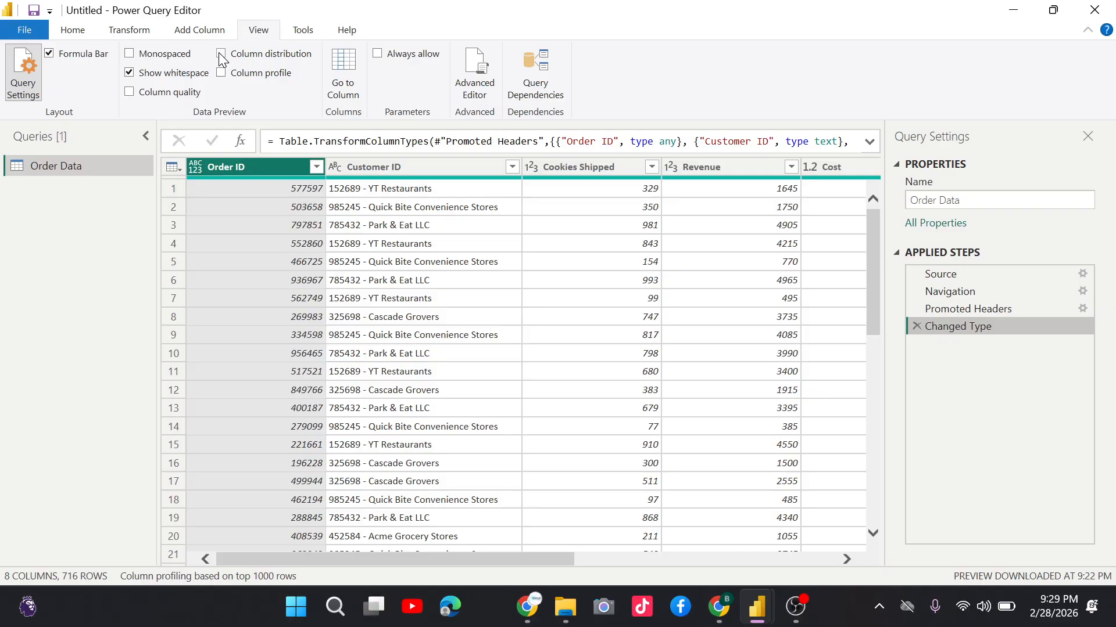
left_click(221, 54)
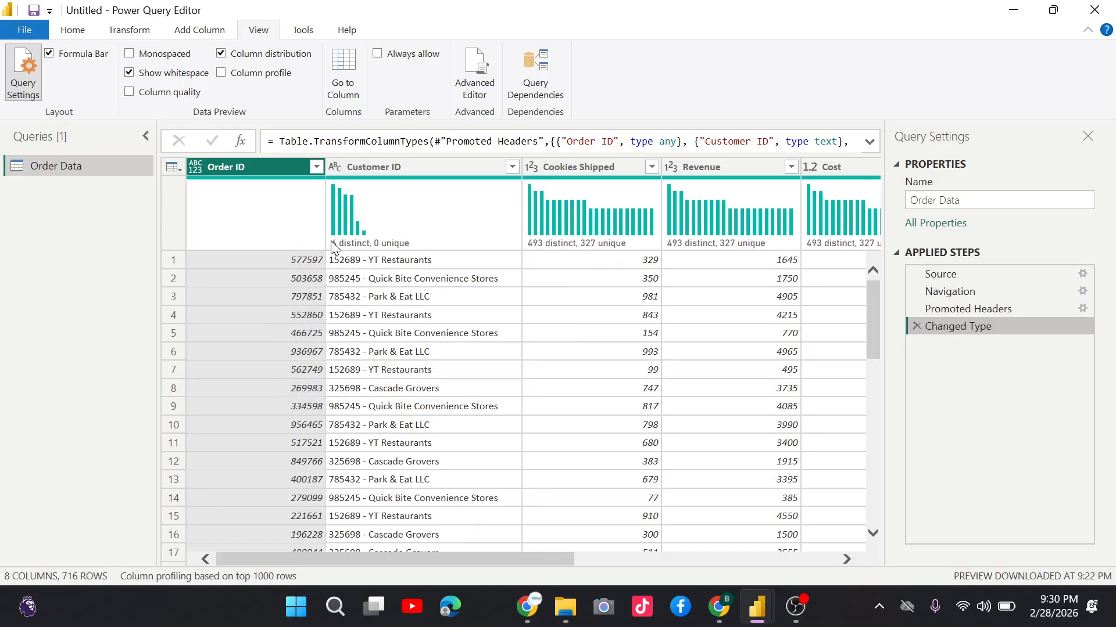
mouse_move(339, 234)
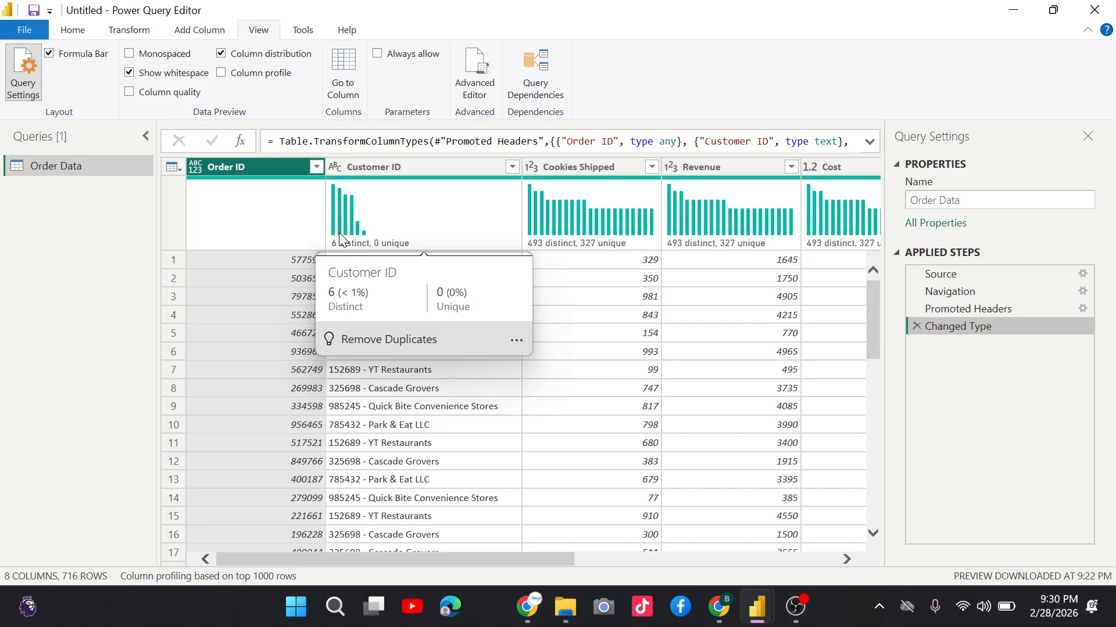
mouse_move(366, 181)
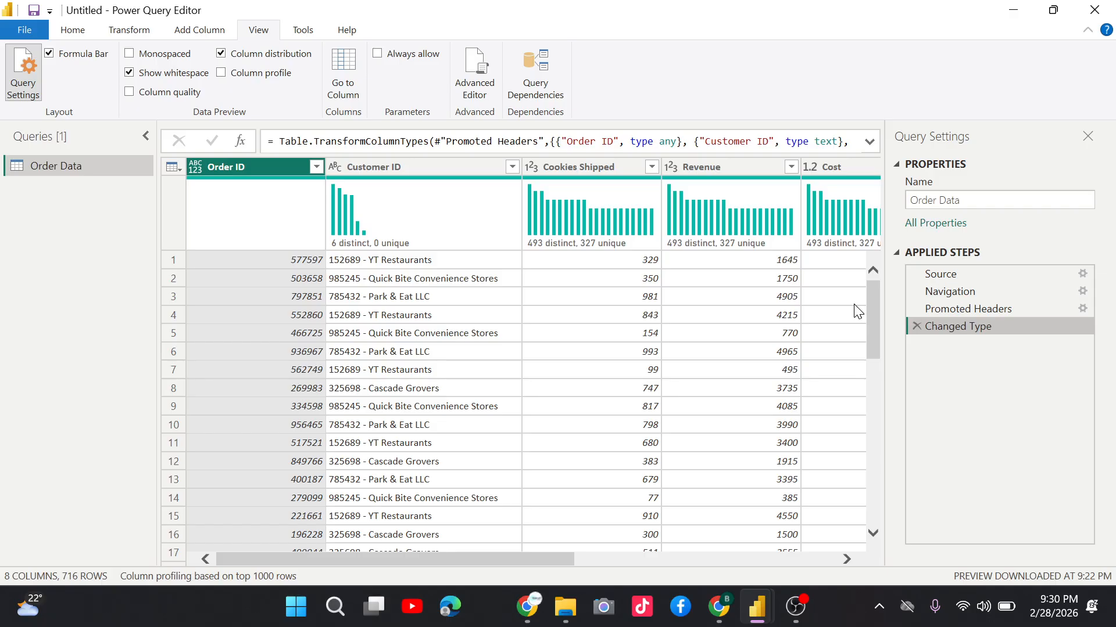
Turn off Column distribution and select the Customer ID column.
left_click(221, 53)
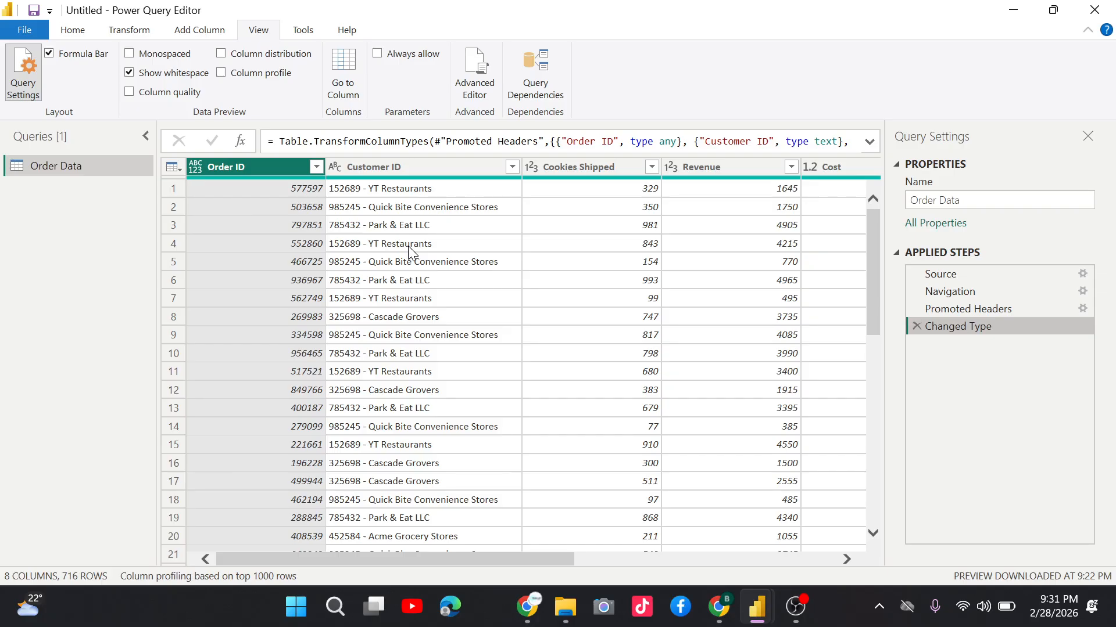
left_click(408, 250)
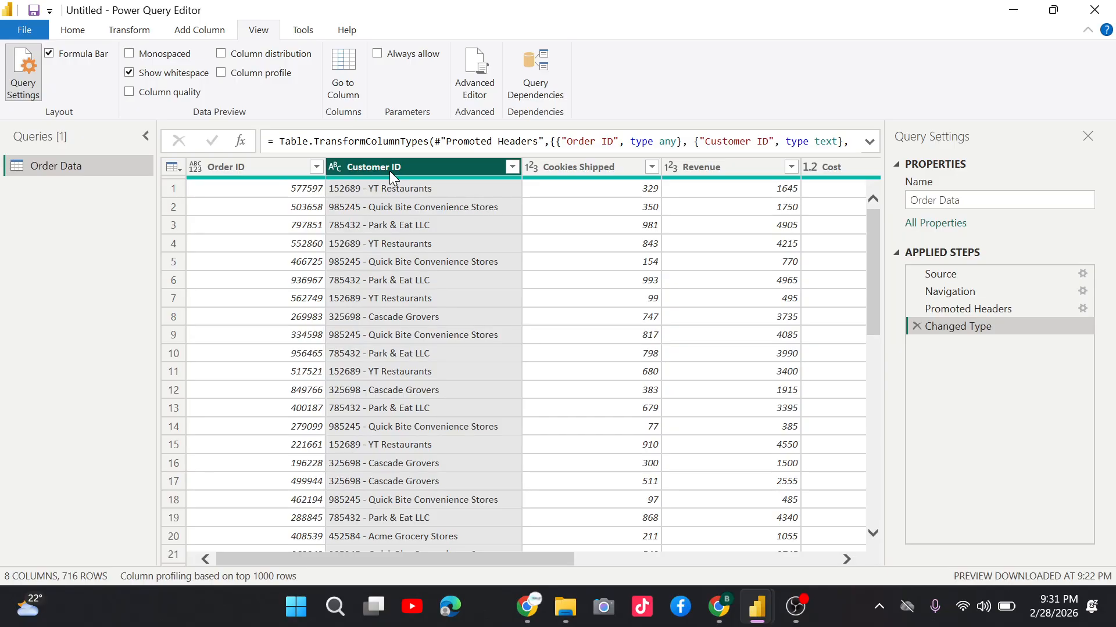
right_click(209, 168)
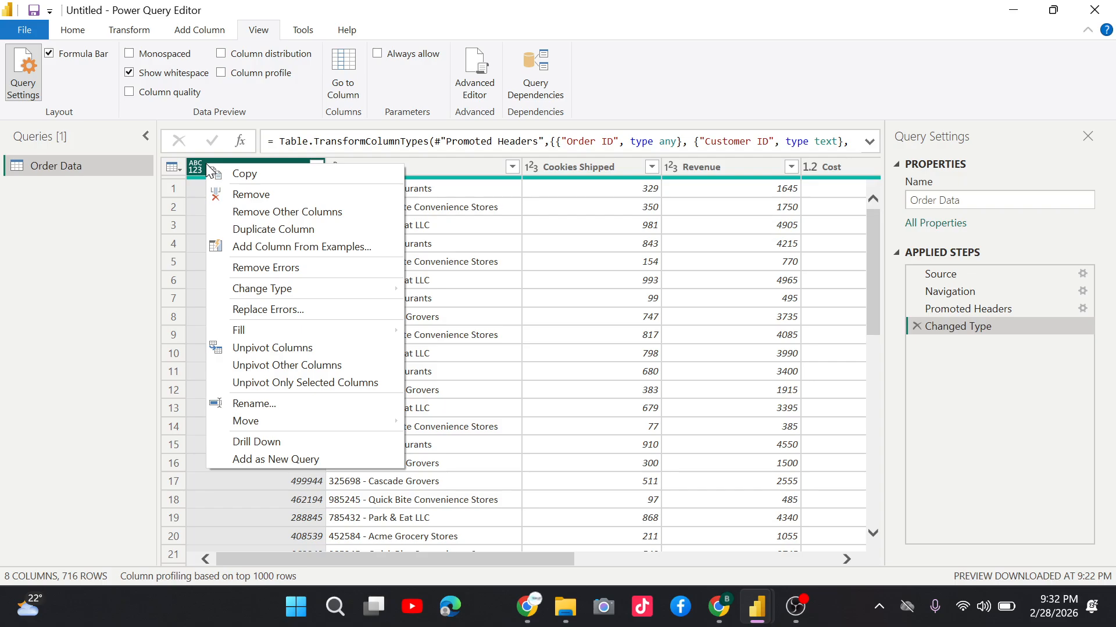
mouse_move(261, 289)
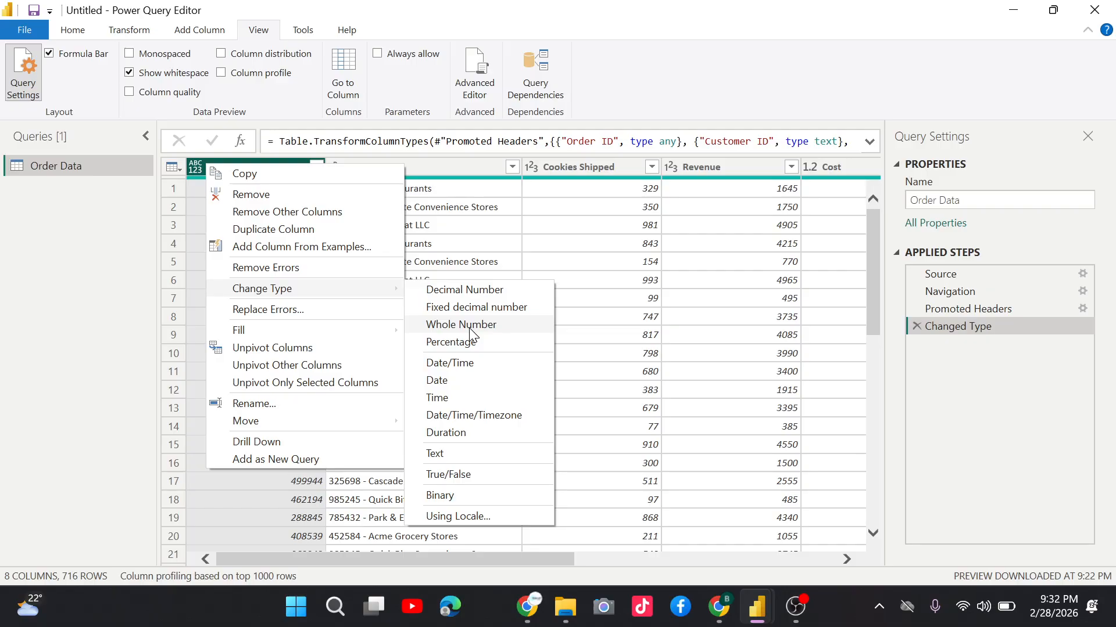
left_click(270, 242)
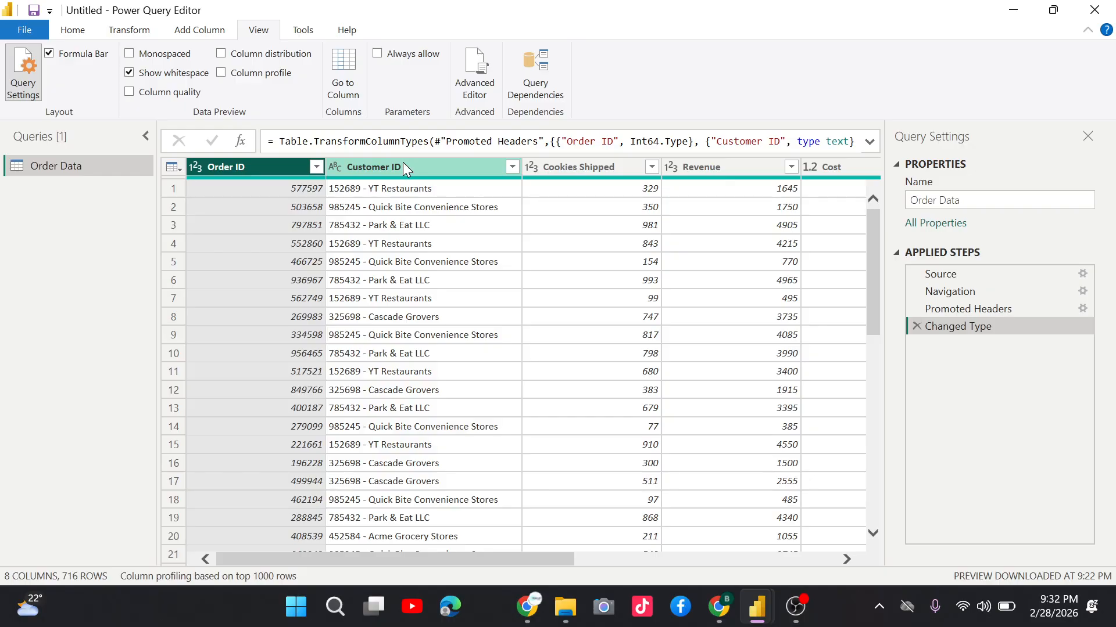
left_click(404, 164)
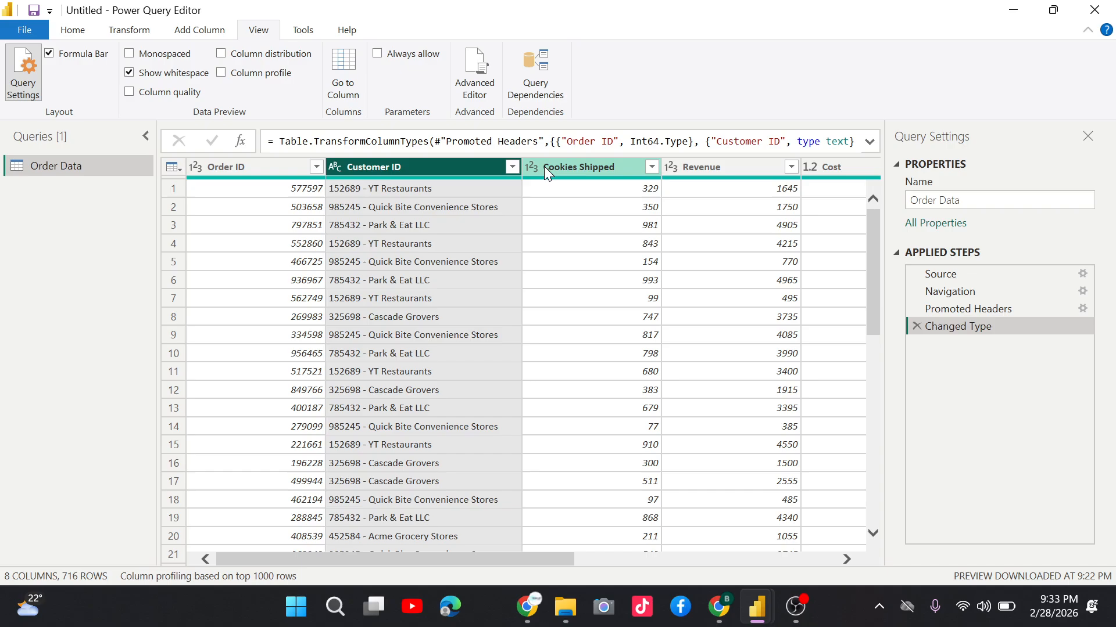
scroll(544, 167, "right", 3)
left_click(495, 167)
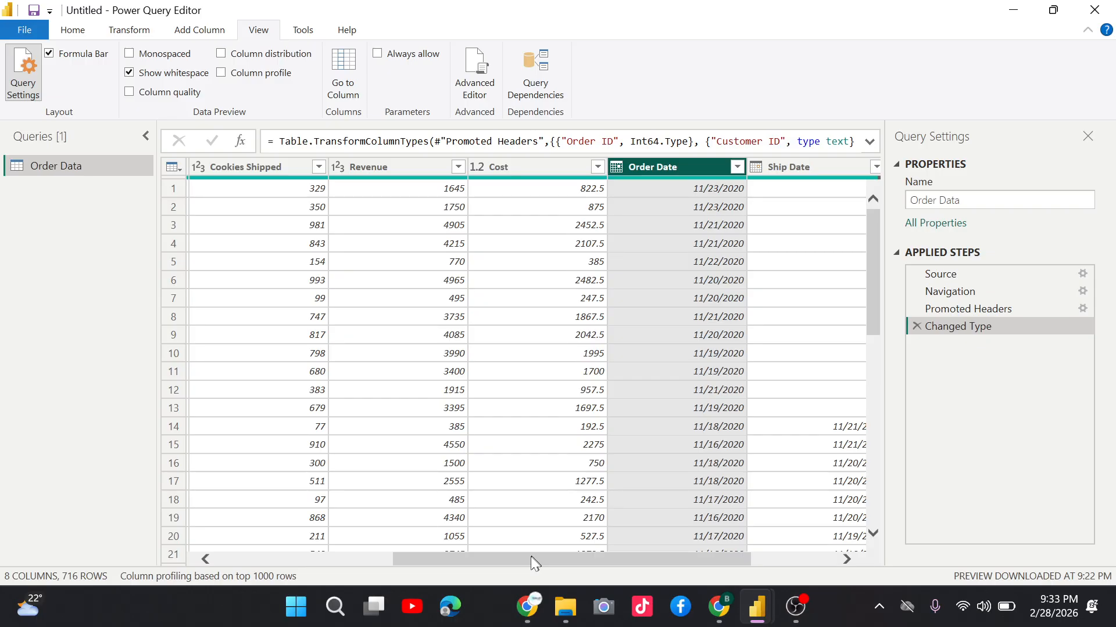
left_click_drag(531, 559, 667, 558)
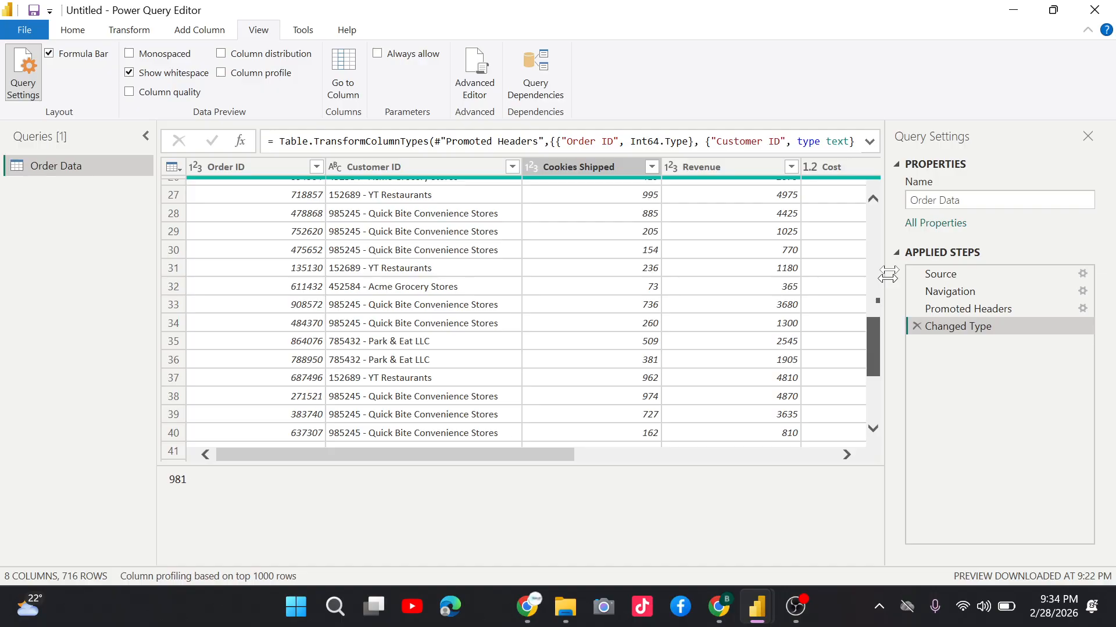
left_click_drag(888, 274, 888, 224)
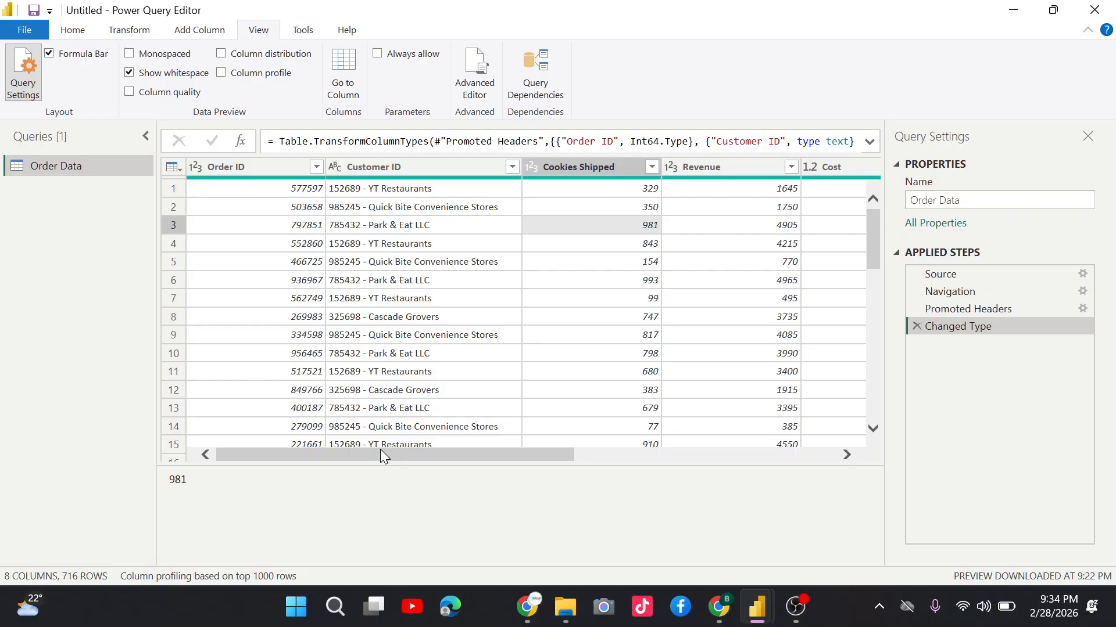
left_click(413, 210)
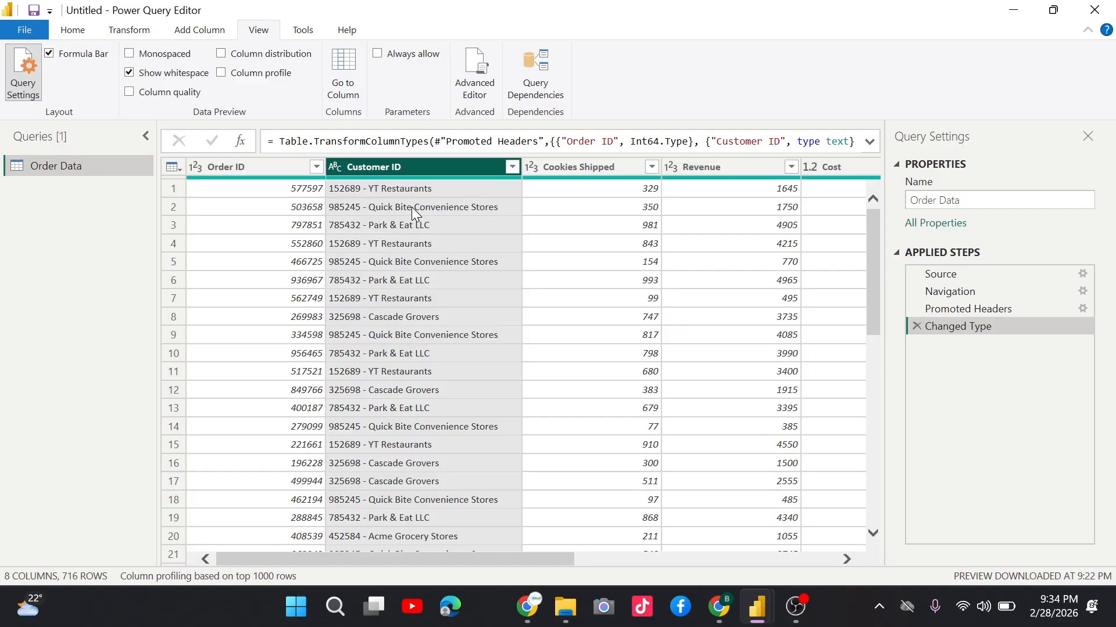
left_click(412, 262)
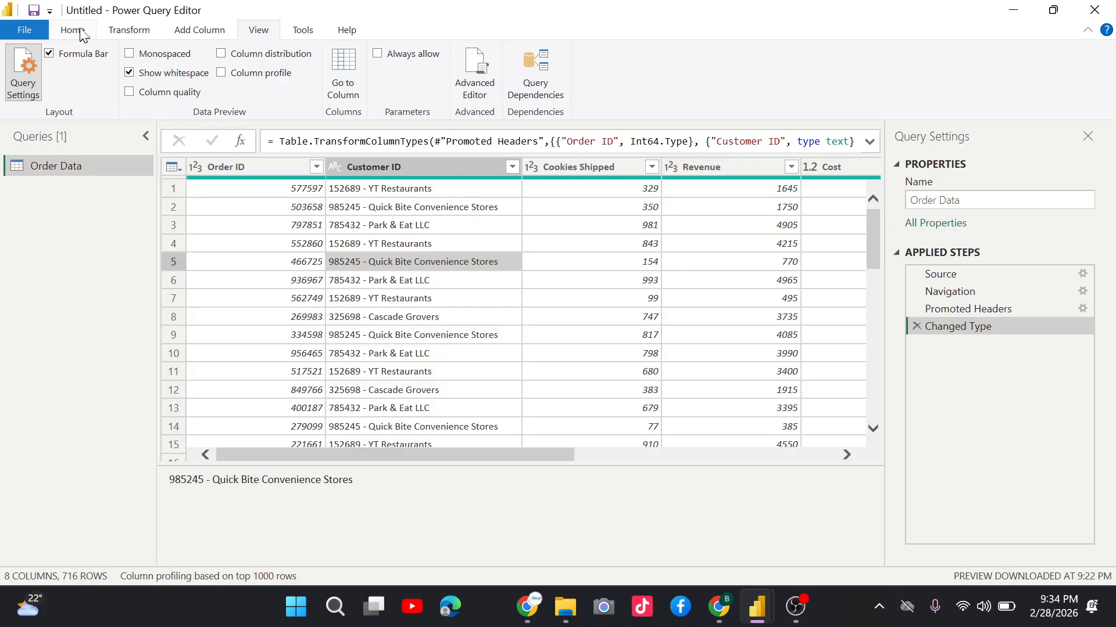
Open Split Column By Delimiter for the Customer ID column.
left_click(79, 30)
right_click(366, 167)
mouse_move(427, 394)
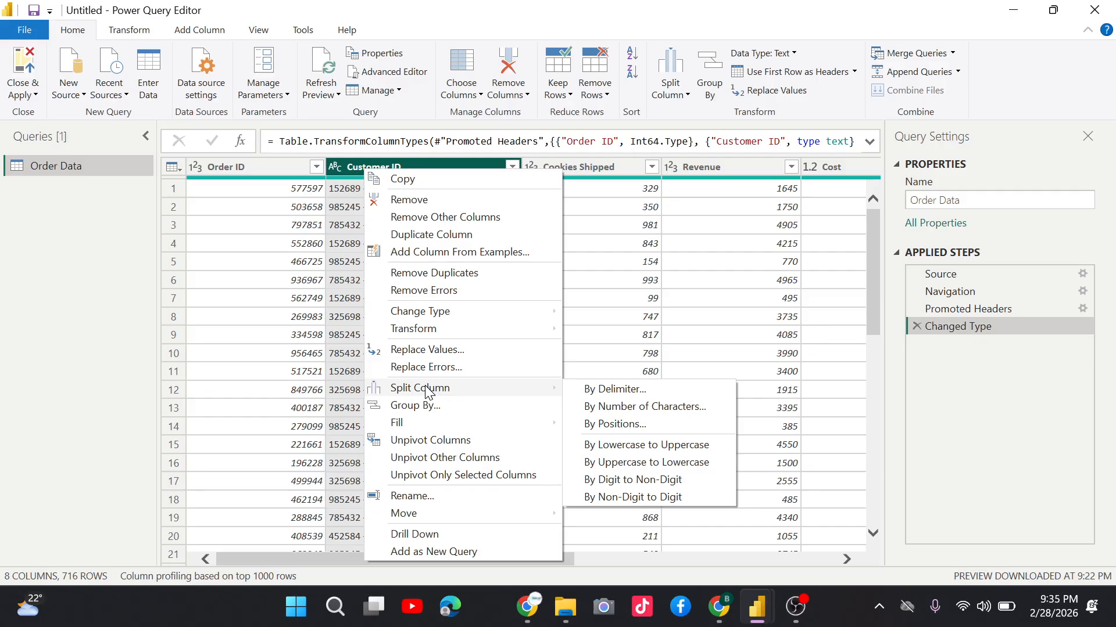
left_click(610, 391)
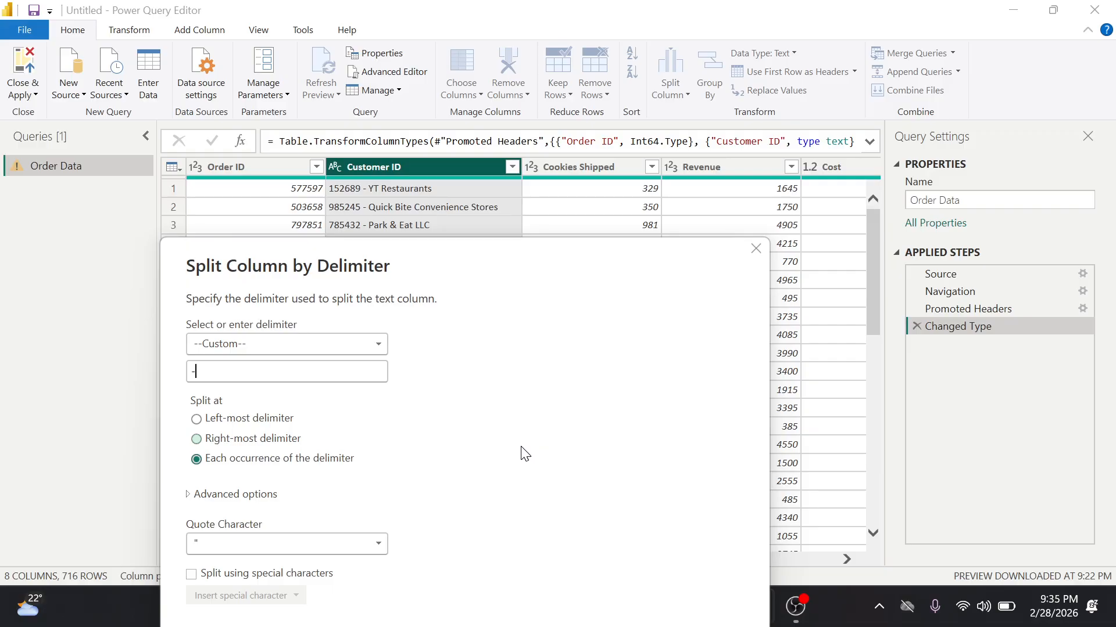
Split Customer ID at the hyphen and rename Customer ID.2 to 'Customer Name'.
key("Return")
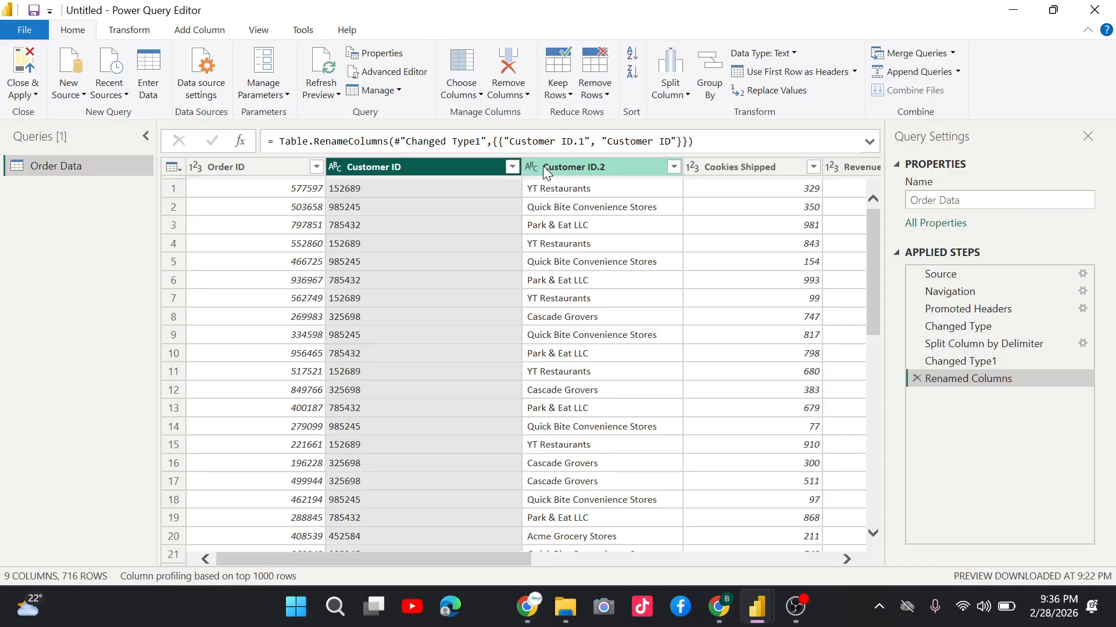
double_click(543, 166)
type("Customer Name")
key("Return")
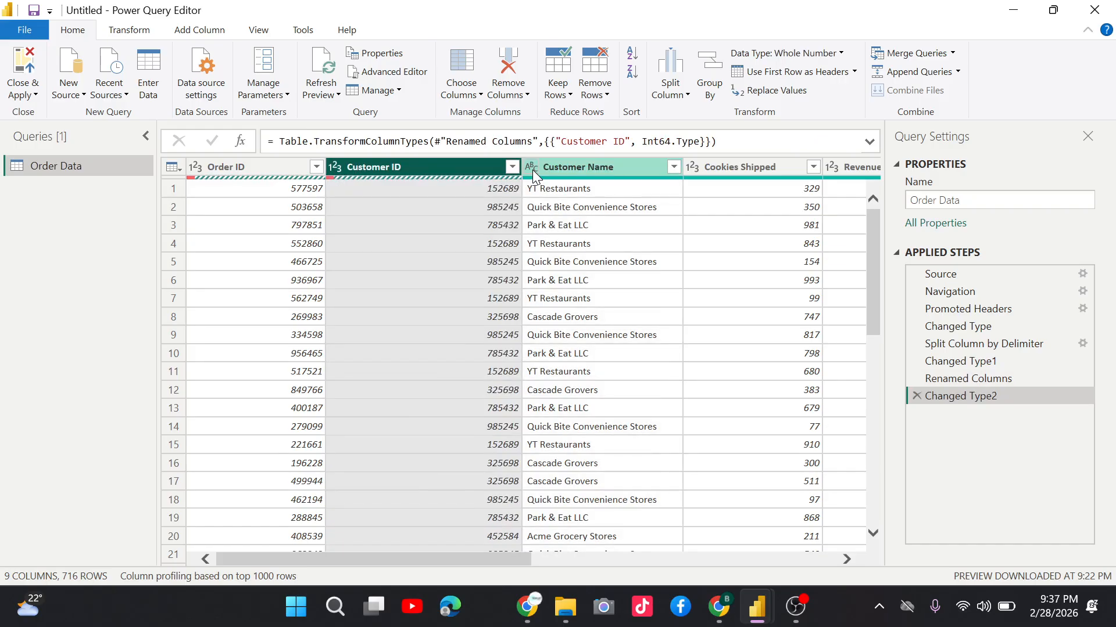
Open the data type choices on the Customer Name header.
left_click(532, 169)
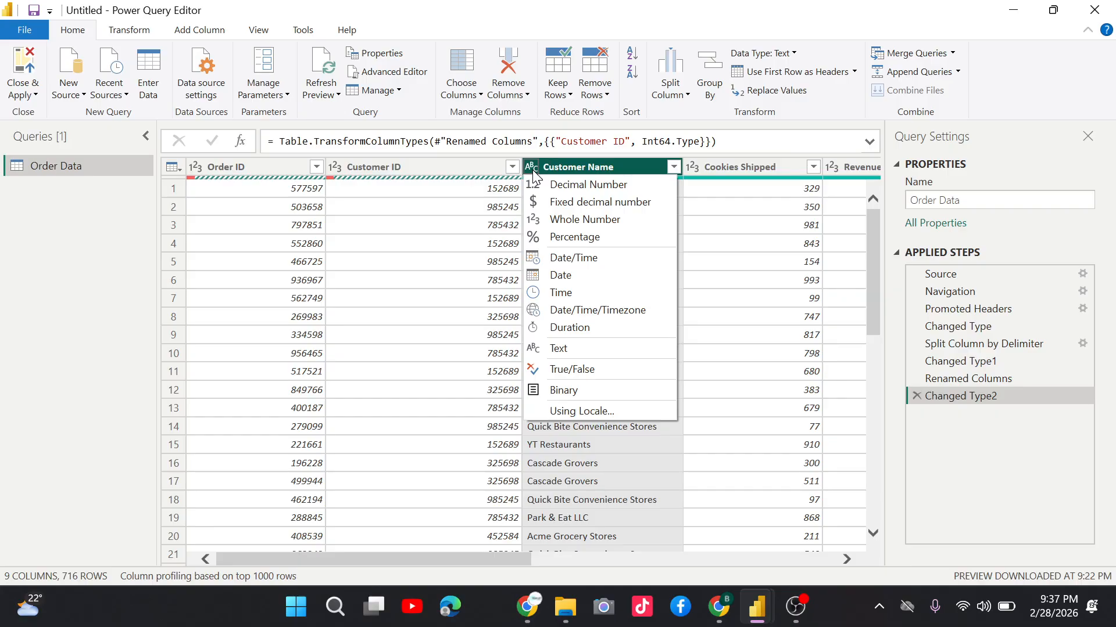
Keep Customer Name as text and preview a single customer name cell value.
left_click(559, 348)
right_click(395, 167)
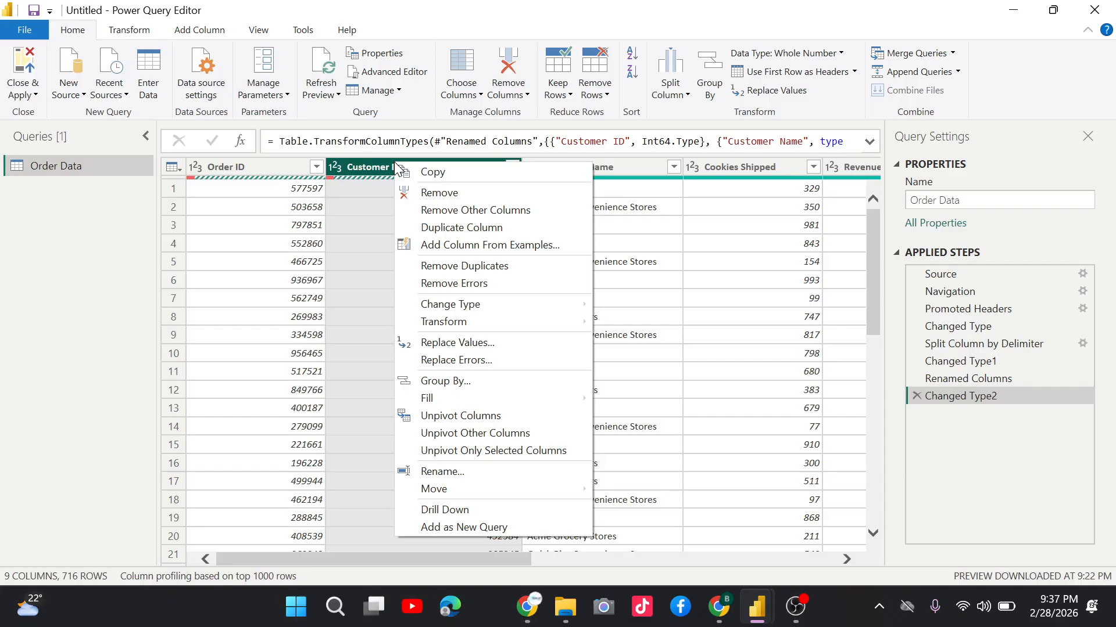
right_click(606, 168)
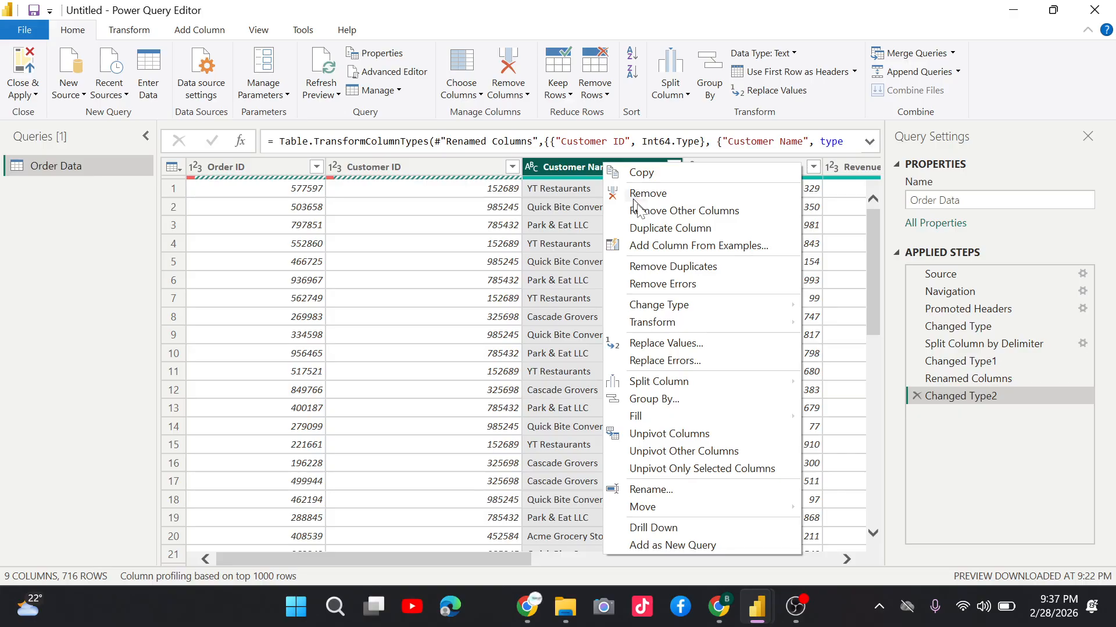
left_click(557, 280)
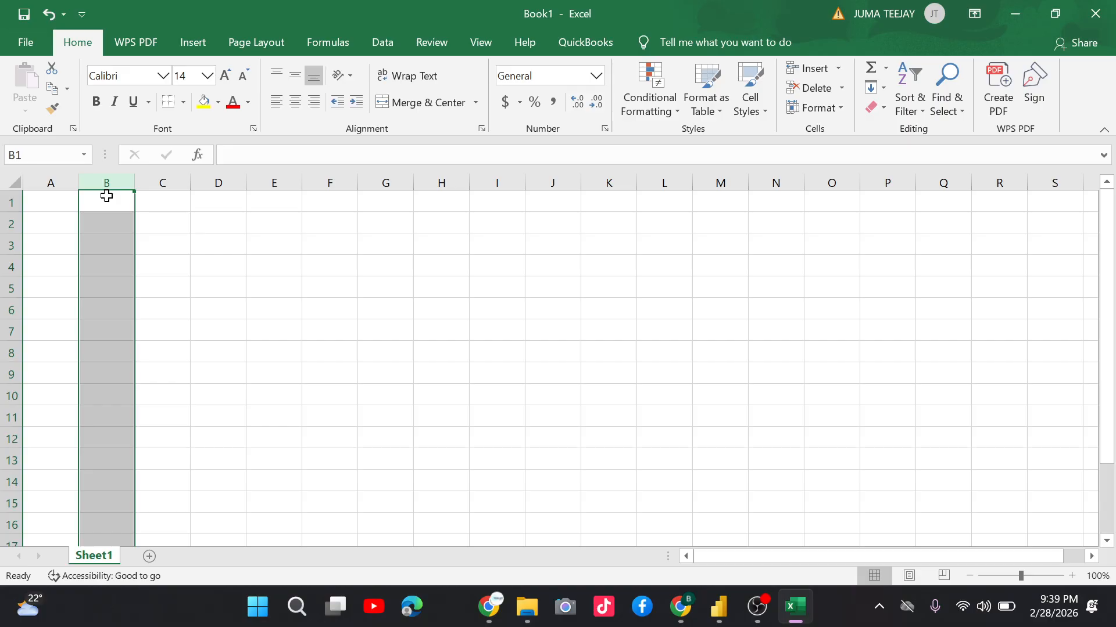
Enter the customer's full name in B1 and undo the extra variants below it.
left_click(106, 197)
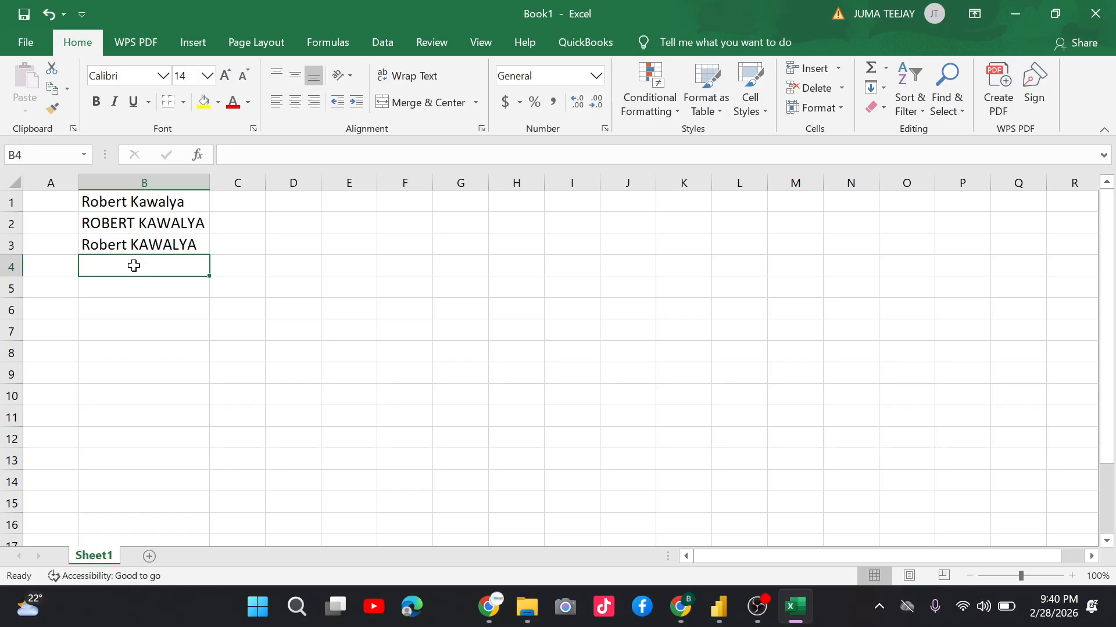
key("ctrl+z")
key("ctrl+z")
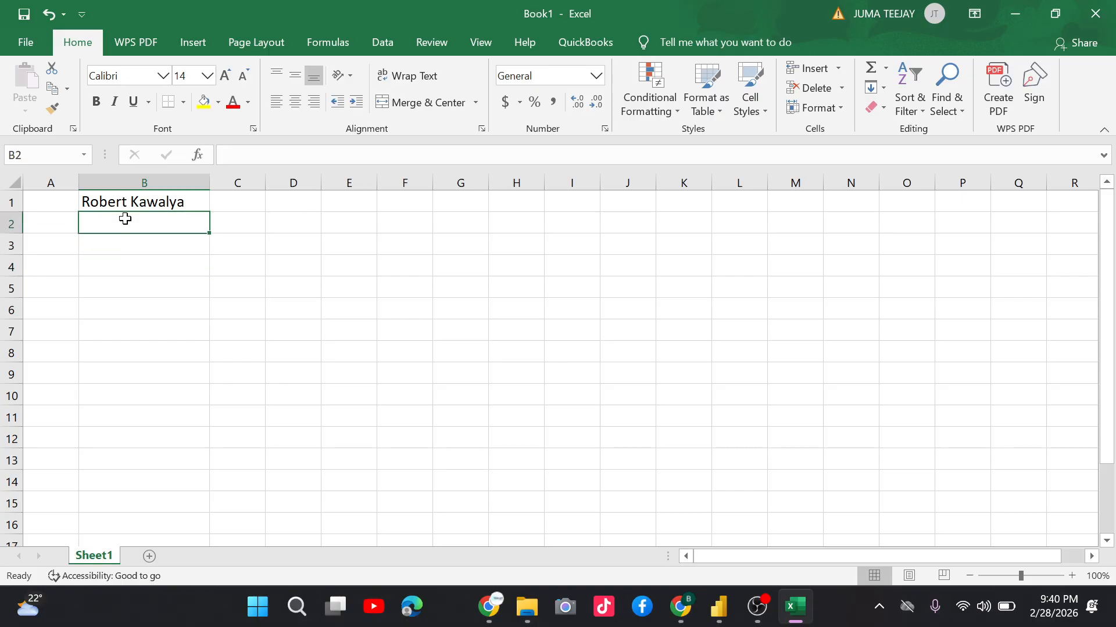
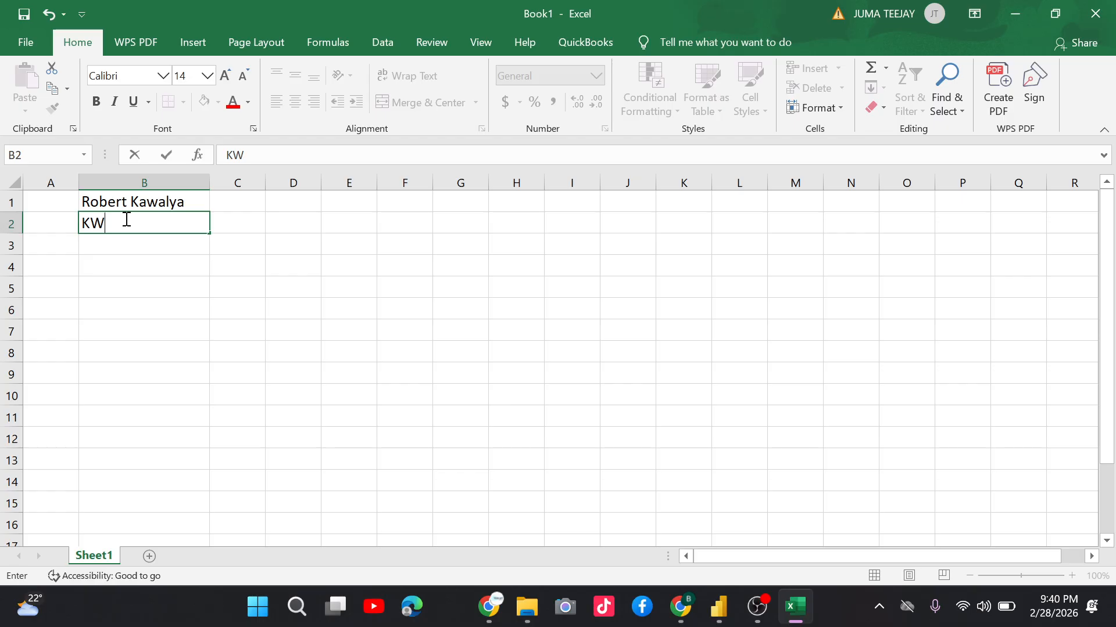
Enter the customer's name surname-first in B2, fixing a typo, then select row 2.
key("BackSpace")
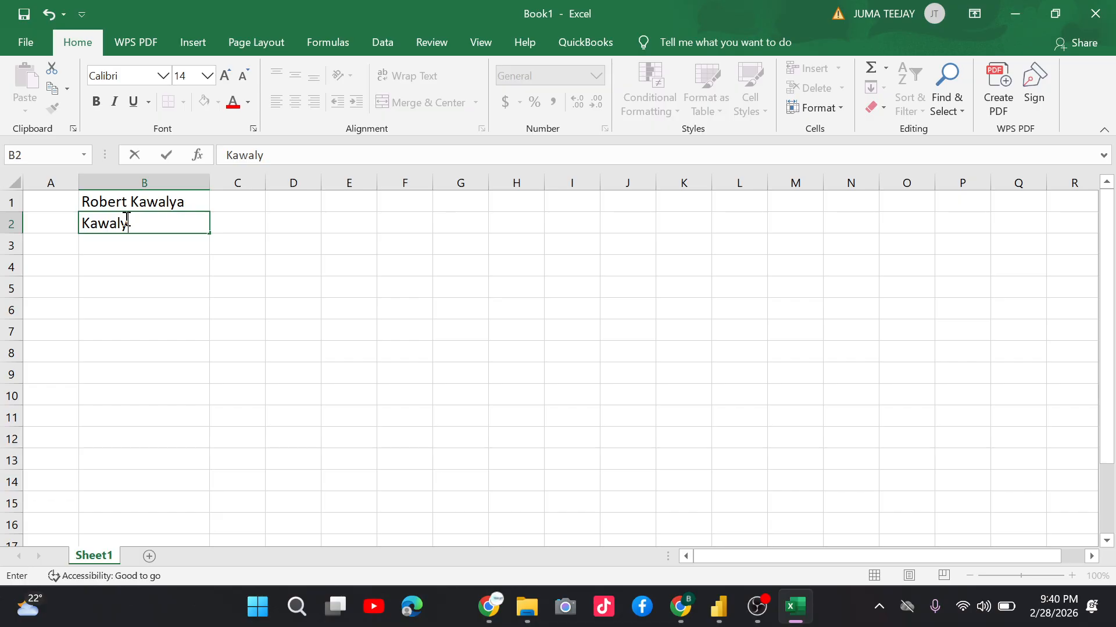
left_click(5, 225)
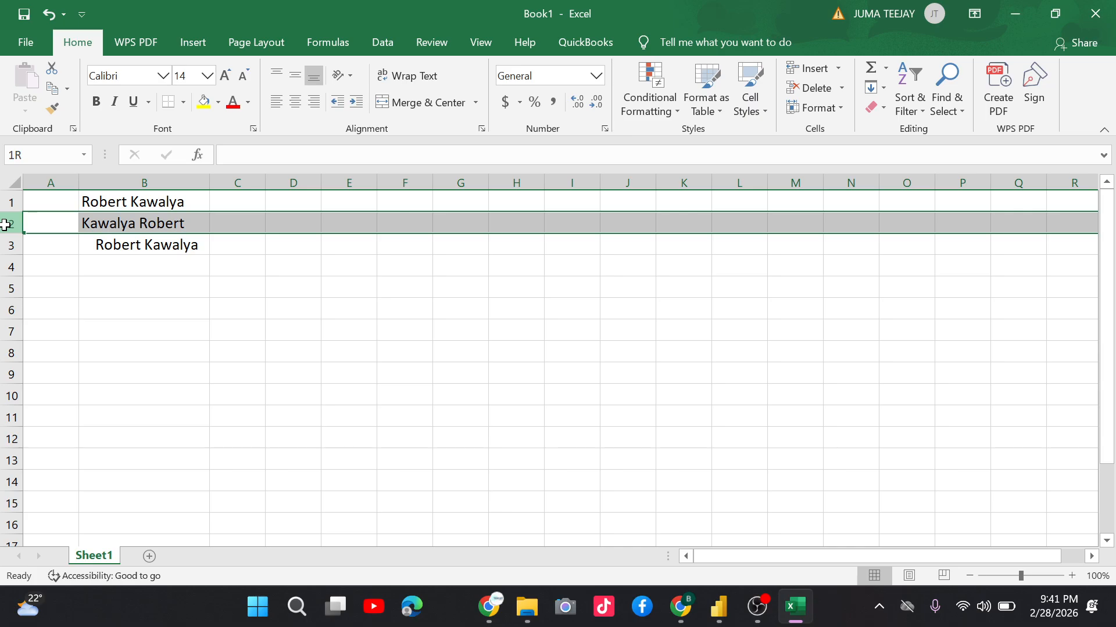
Glance at the Power Query Editor, then select B1:B2 with the normal-case and all-caps customer name.
key("alt+Tab")
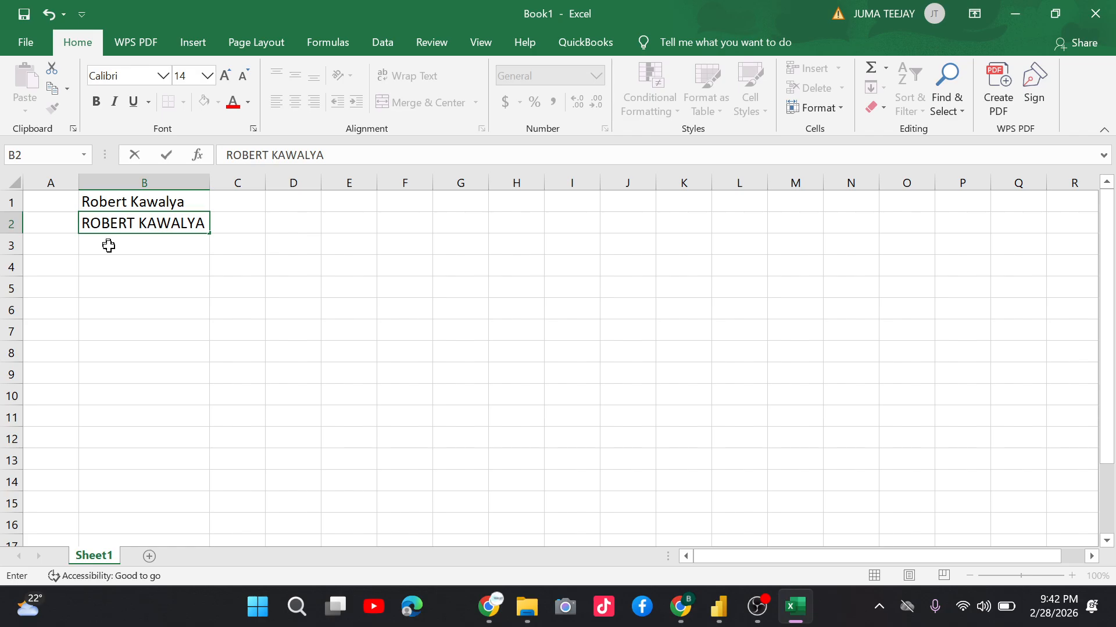
left_click_drag(140, 202, 195, 223)
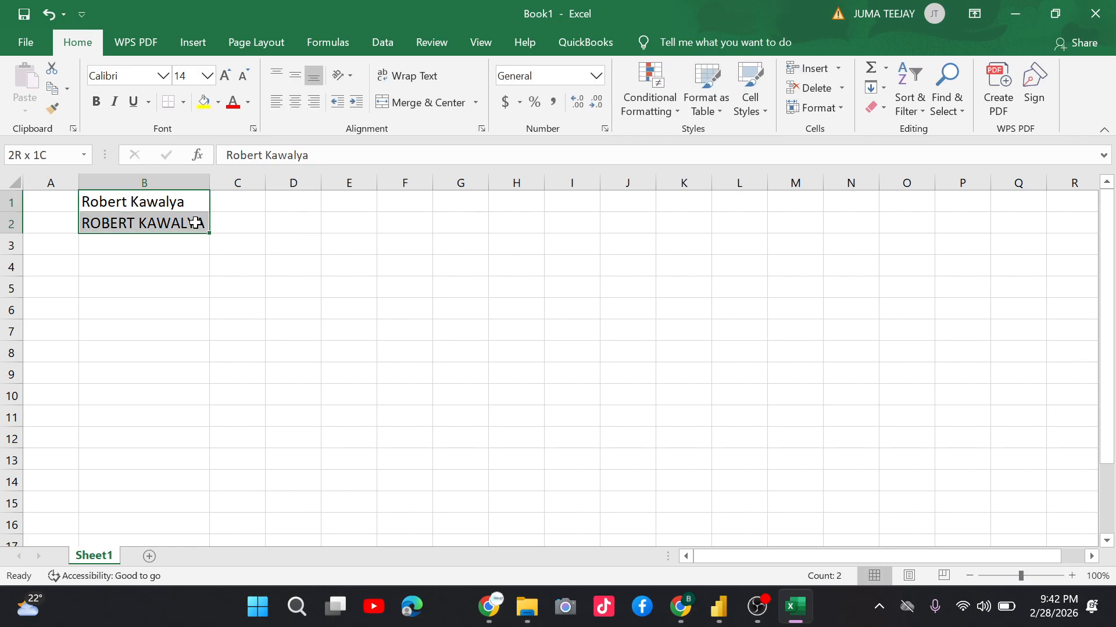
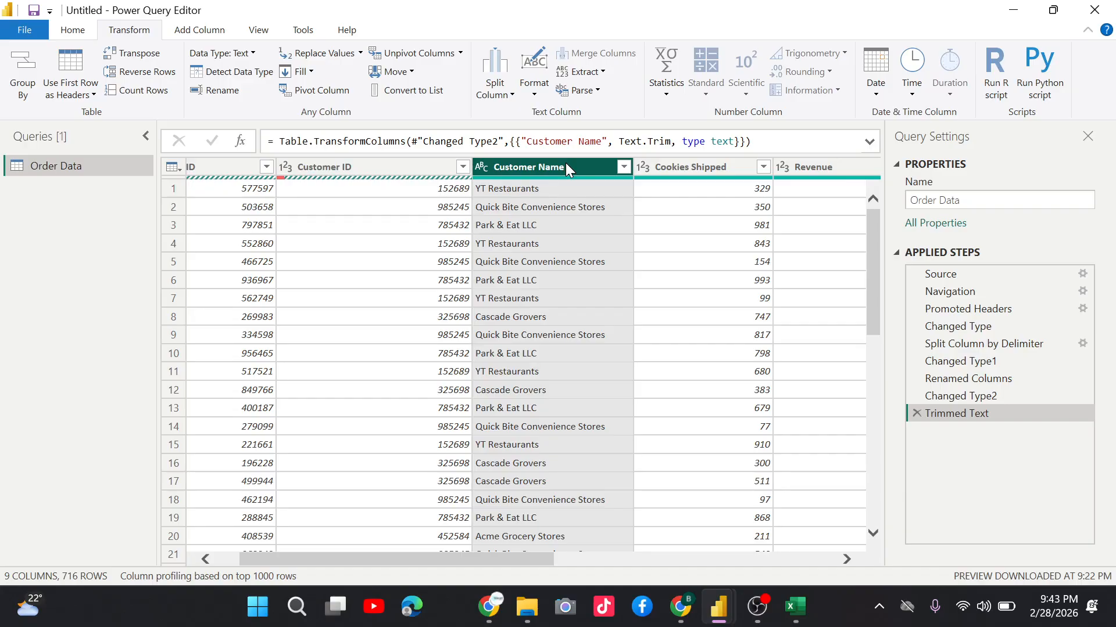
Apply the UPPERCASE text format to the Customer Name column.
left_click(536, 92)
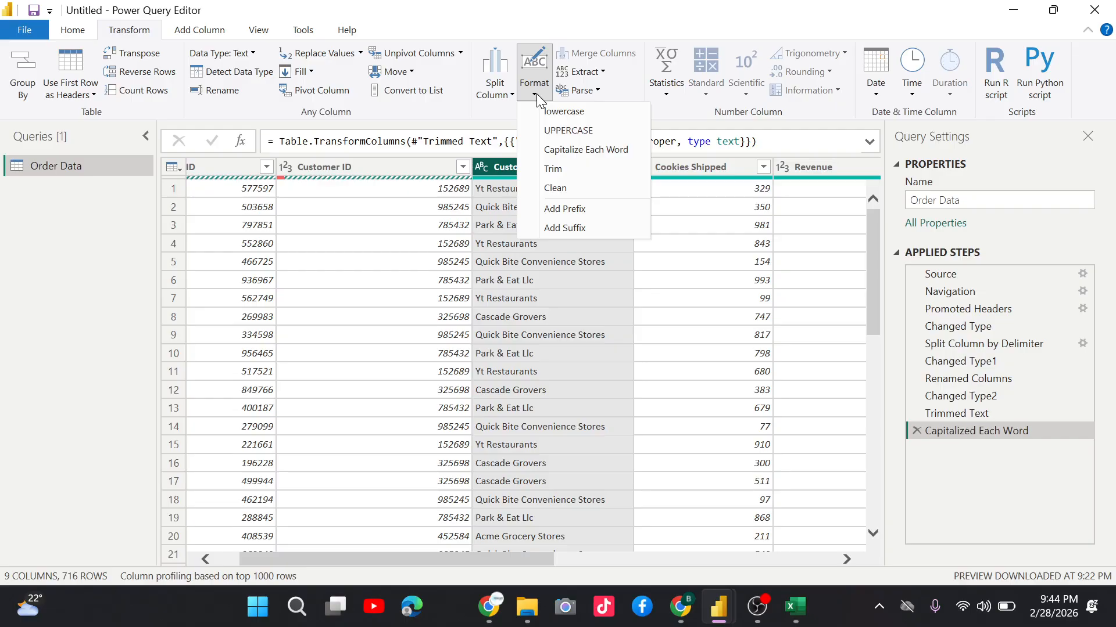
left_click(568, 130)
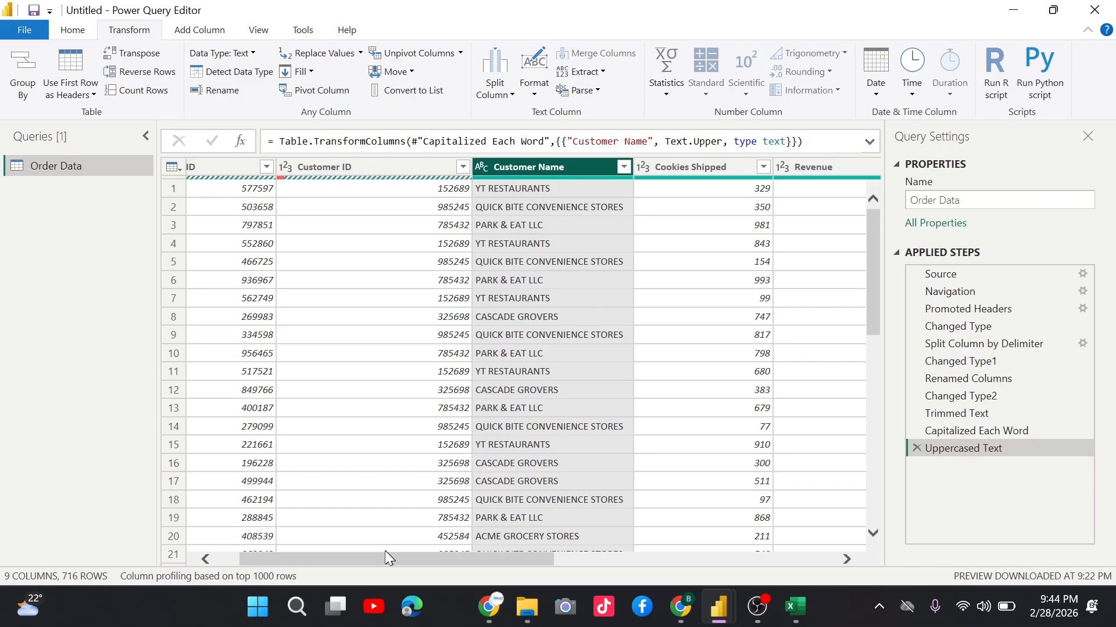
Scroll across to the date columns and select the Order Date column.
left_click_drag(389, 558, 672, 559)
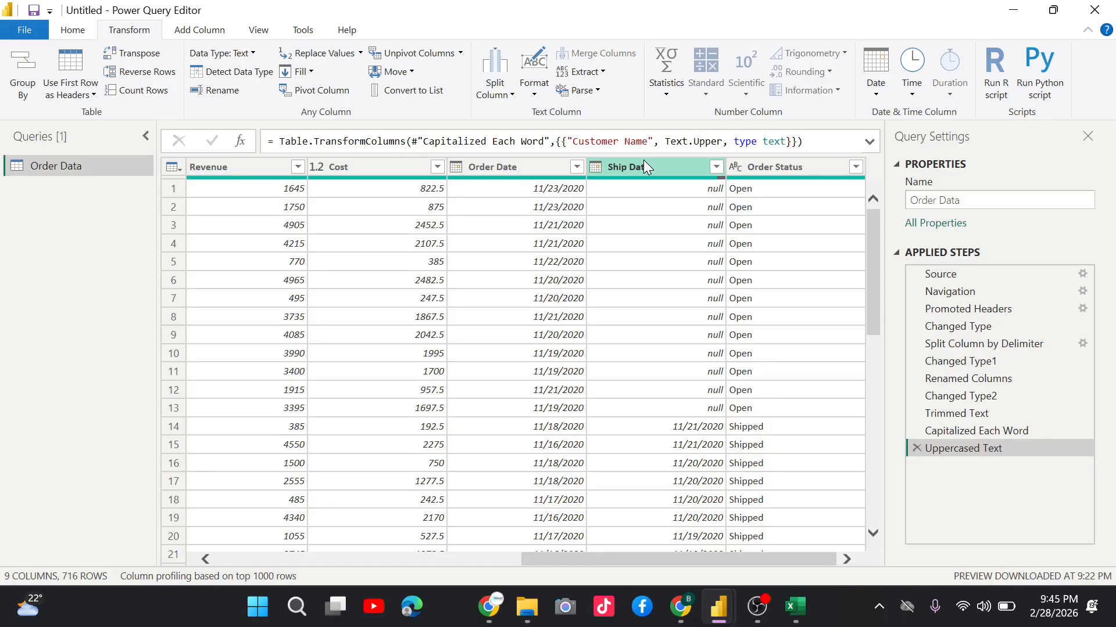
left_click(549, 160)
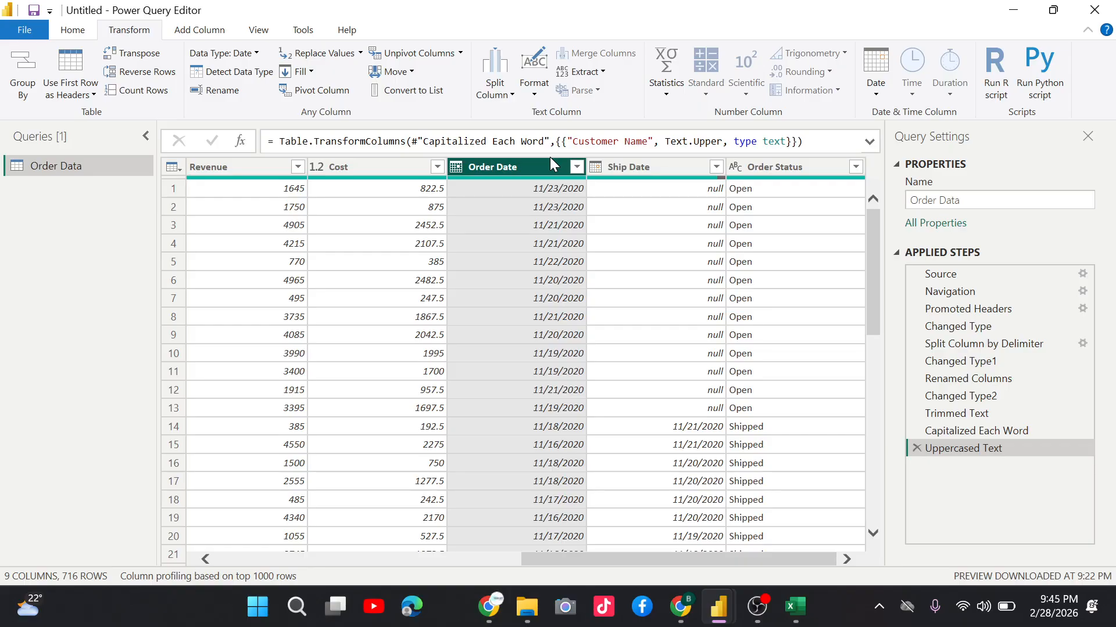
Add Ship Date to the selection and look through the Date transform's Month and Day options.
left_click(628, 167, "ctrl")
left_click(875, 70)
mouse_move(986, 190)
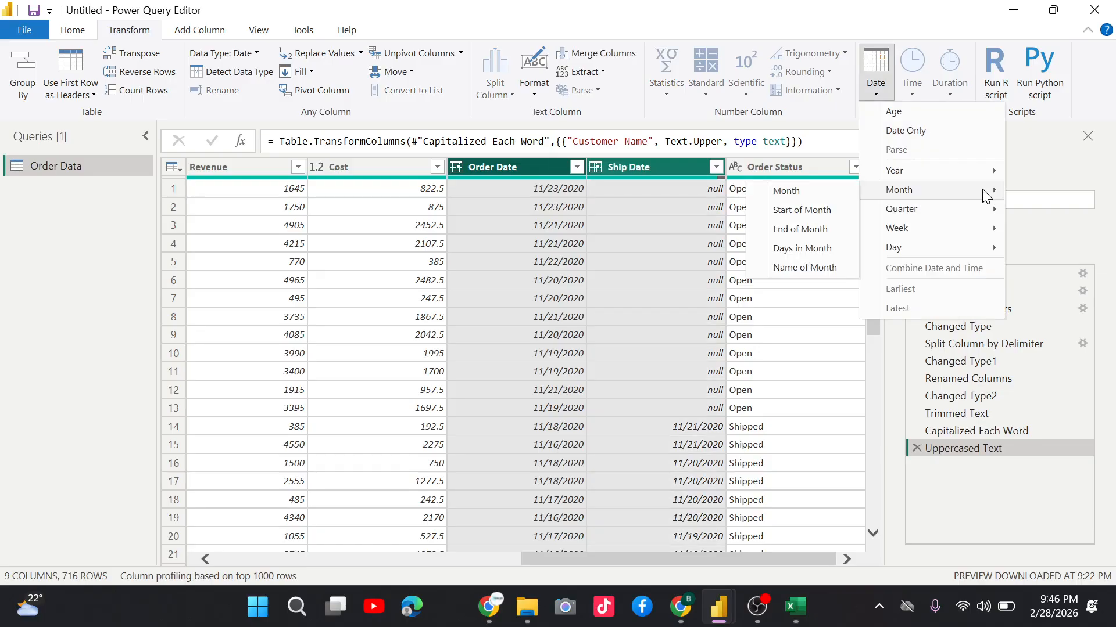
mouse_move(941, 254)
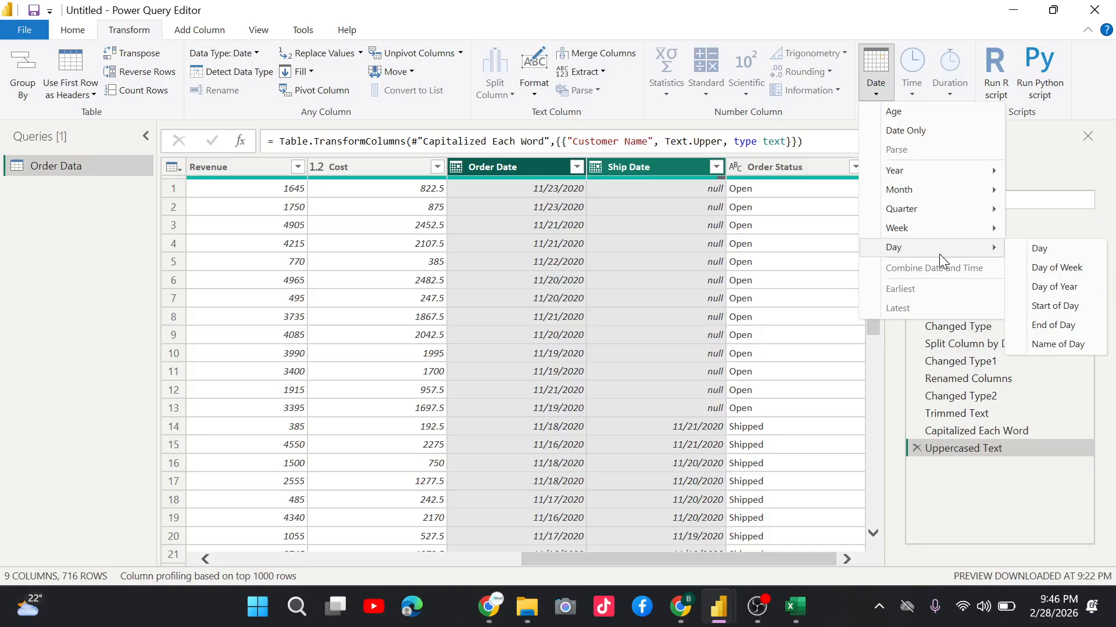
Add a Lead Time custom column with the formula [Ship Date]-[Order Date].
left_click(656, 280)
left_click(196, 34)
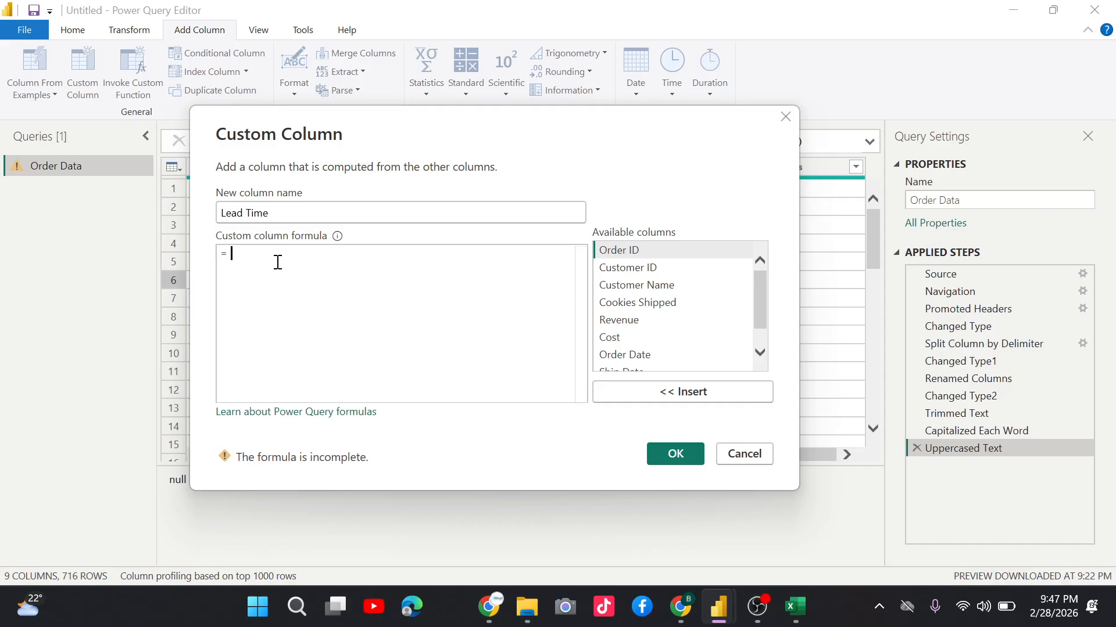
double_click(621, 345)
type("-")
left_click(639, 328)
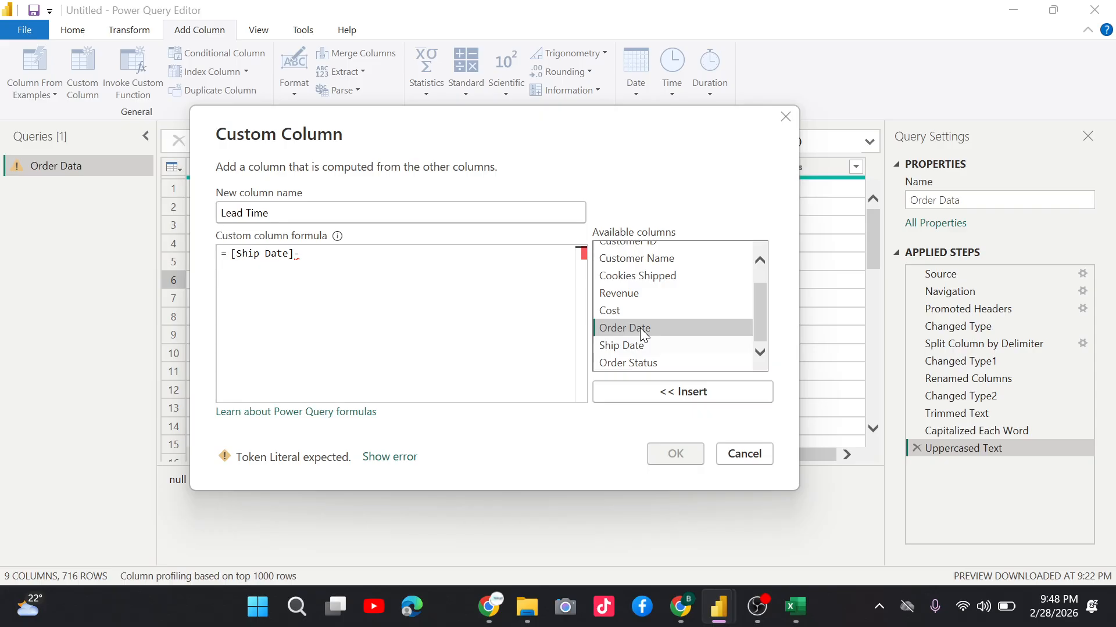
double_click(639, 328)
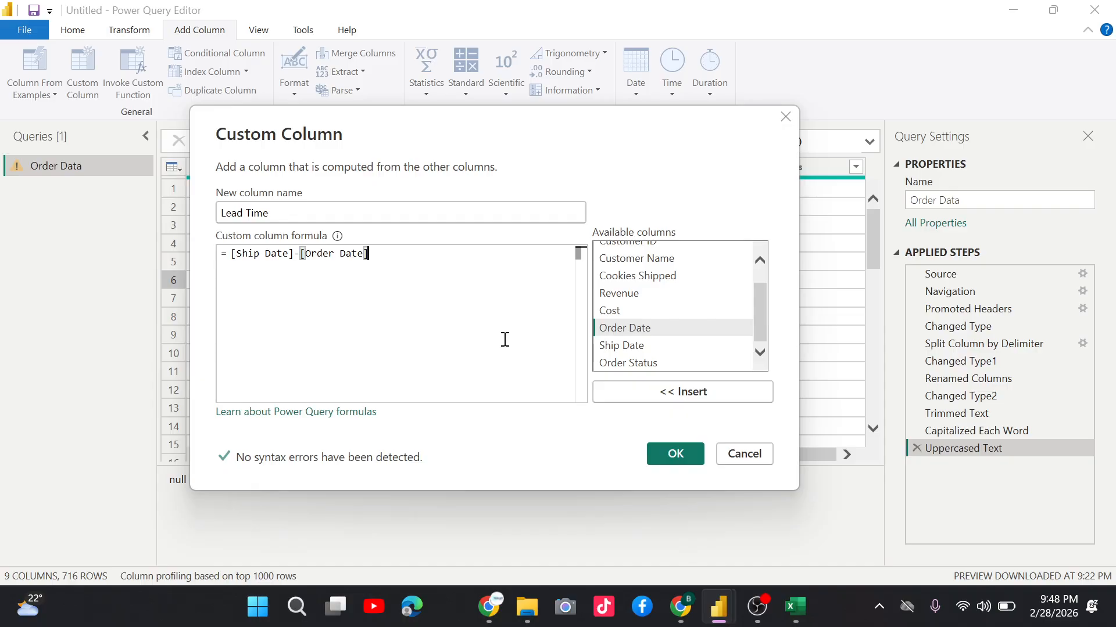
left_click_drag(305, 254, 382, 280)
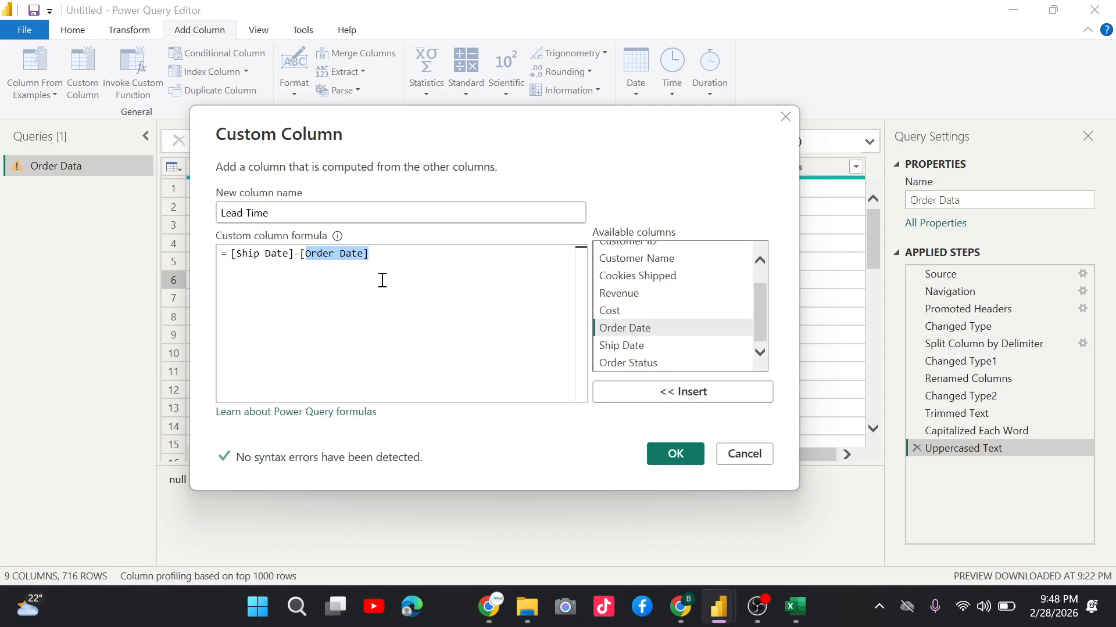
left_click(675, 454)
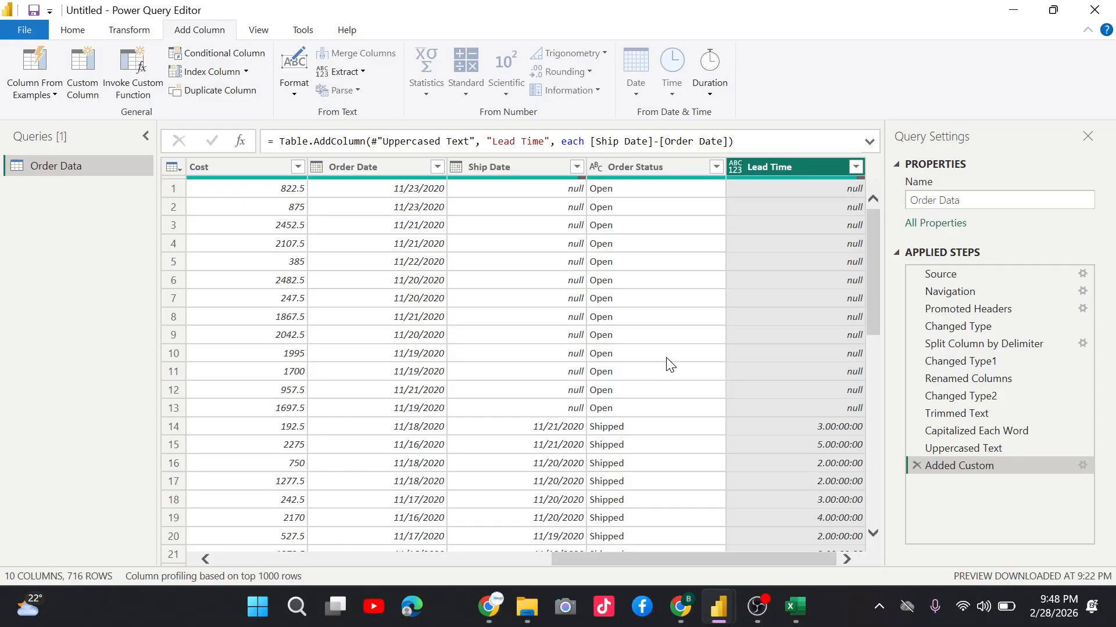
scroll(669, 364, "down", 4)
left_click(544, 346)
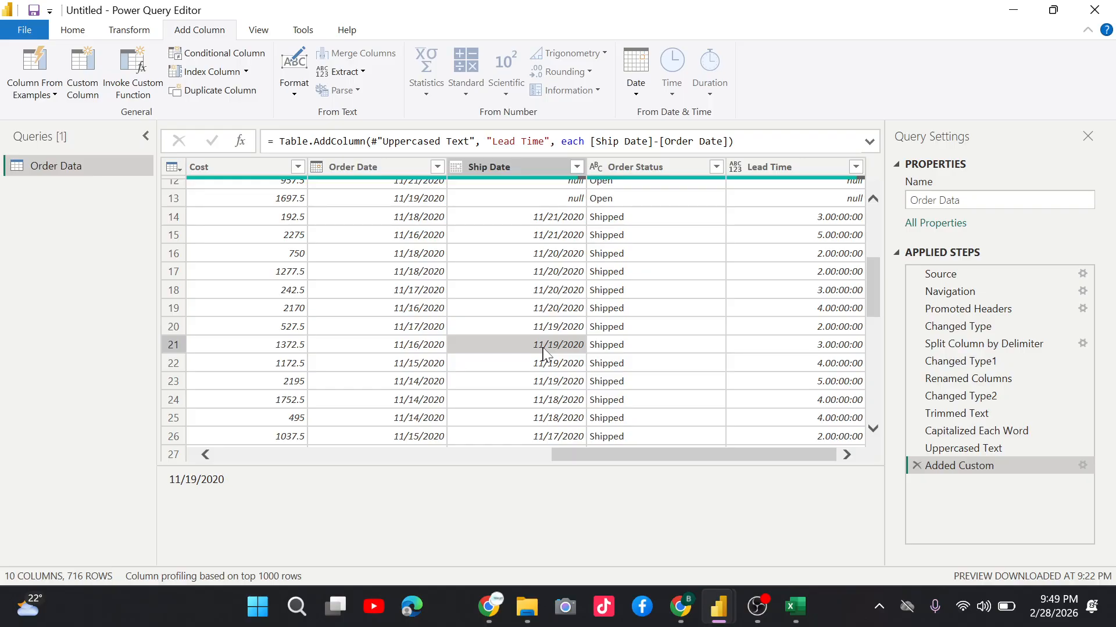
left_click(775, 168)
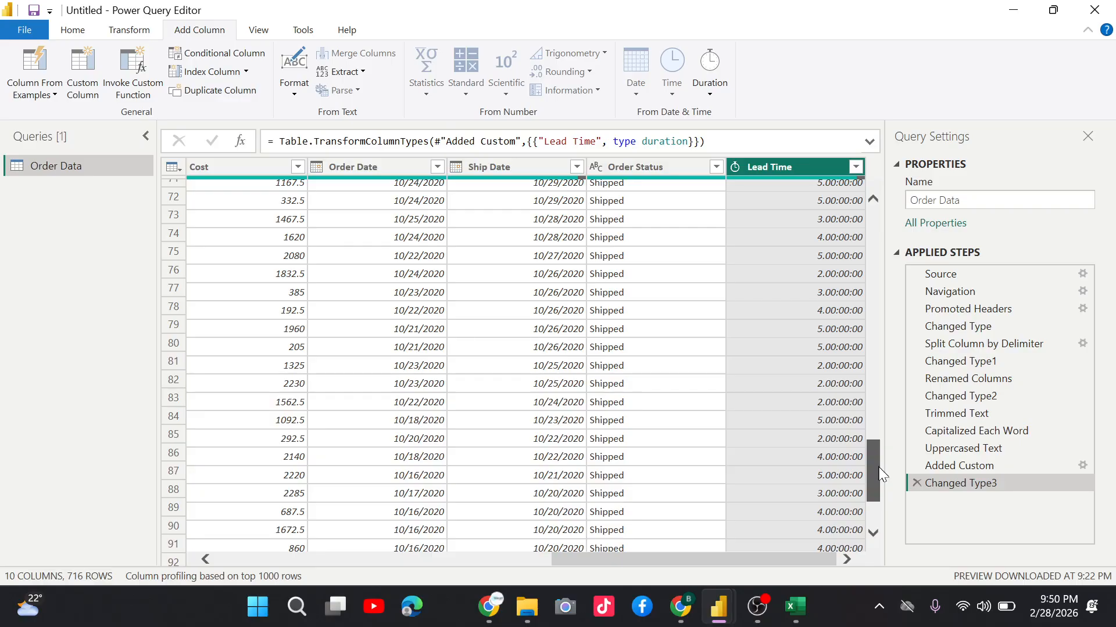
Scroll the Power Query Editor view upward.
left_click_drag(879, 473, 880, 218)
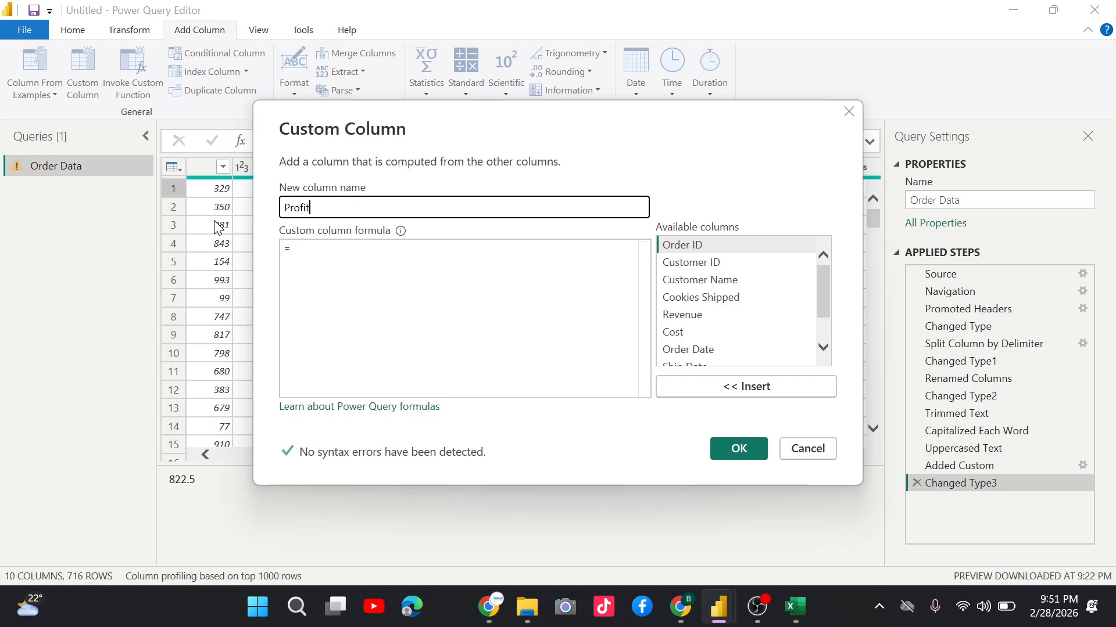
Start the Profit column formula by inserting the Revenue column.
left_click(323, 273)
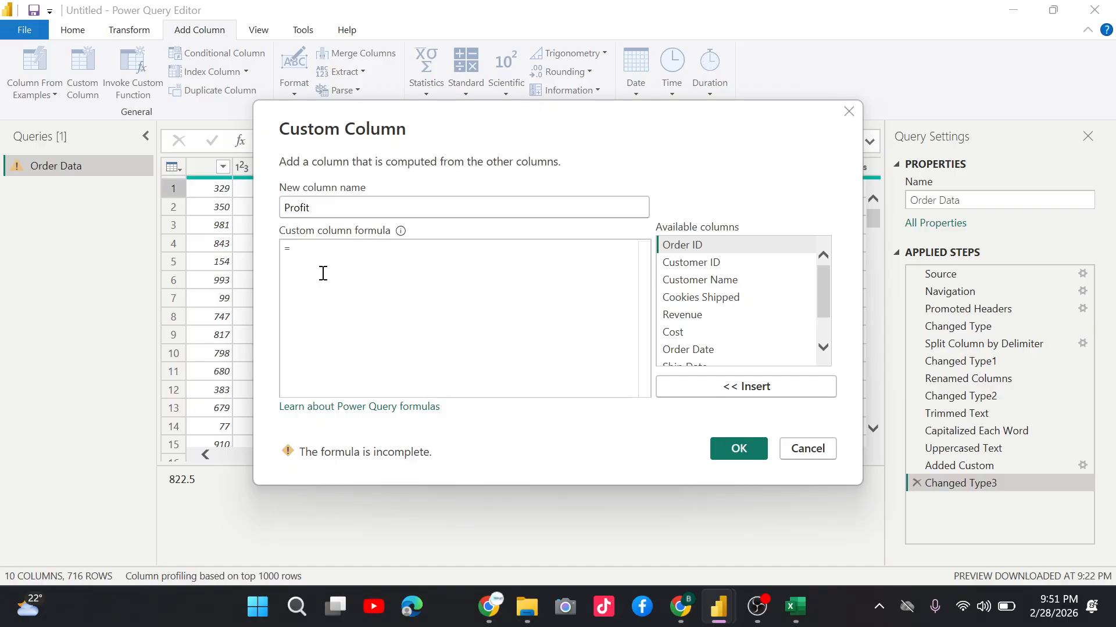
double_click(687, 316)
double_click(689, 318)
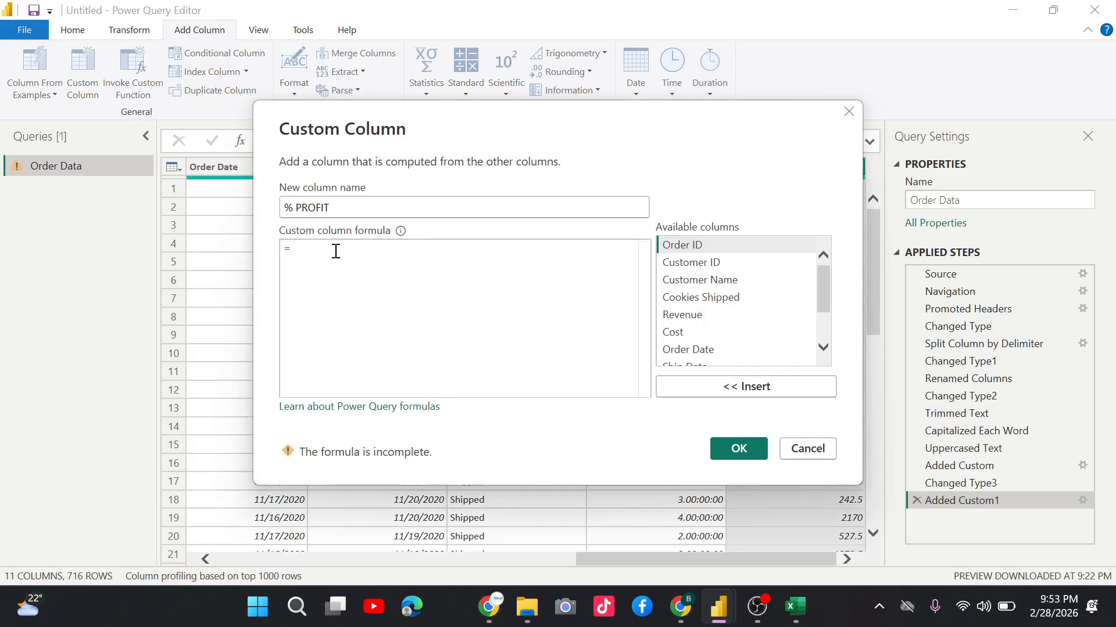
Begin the % PROFIT formula and scroll the available columns list.
left_click(336, 251)
scroll(827, 337, "down", 1)
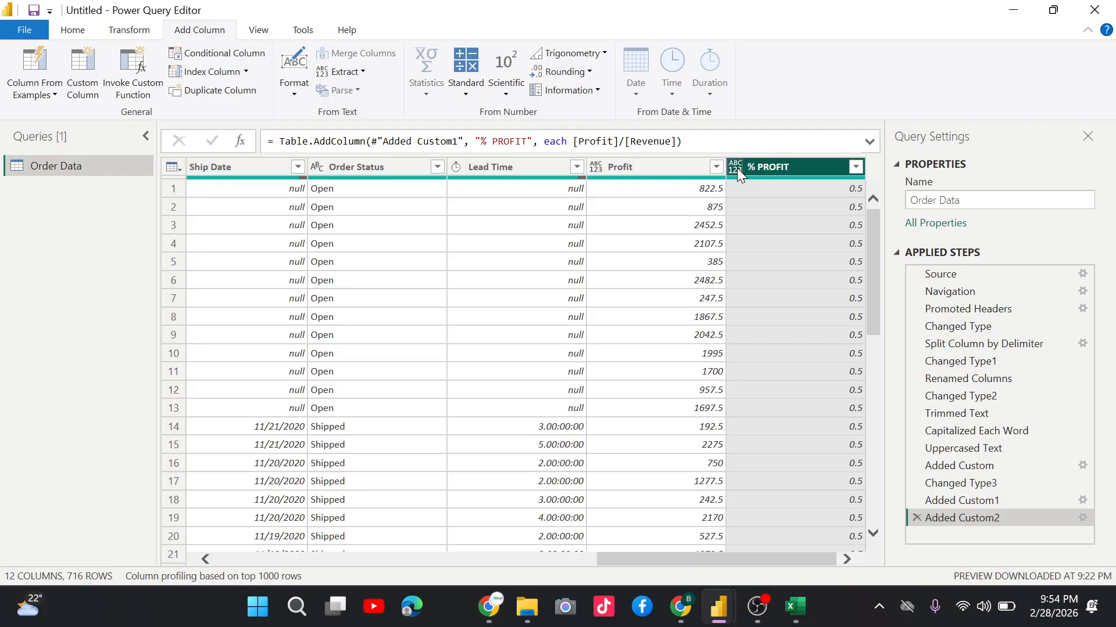
Set the % PROFIT column's data type to Percentage and select the Profit column.
left_click(736, 169)
left_click(840, 244)
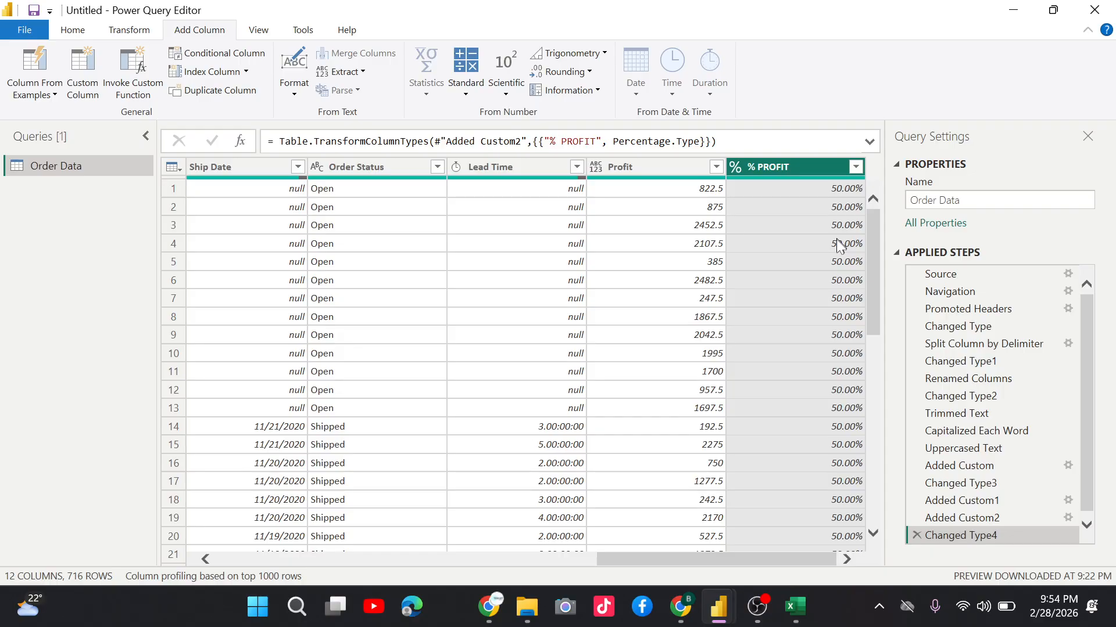
left_click(719, 188)
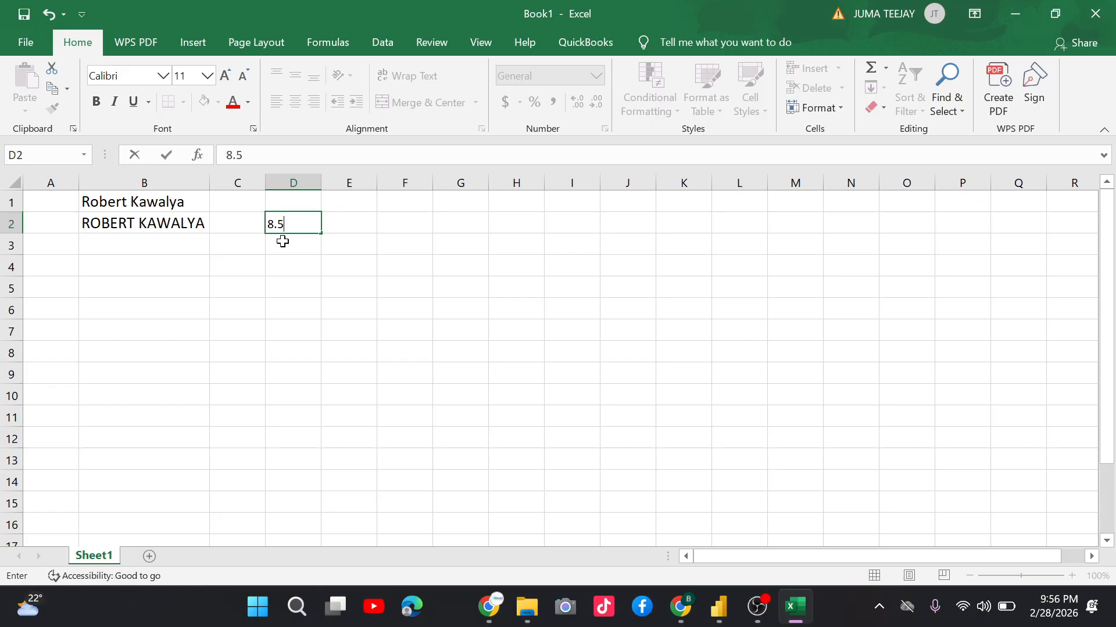
Compare 8.5 with its rounded values 8 and 9 in the Excel sheet.
mouse_move(719, 606)
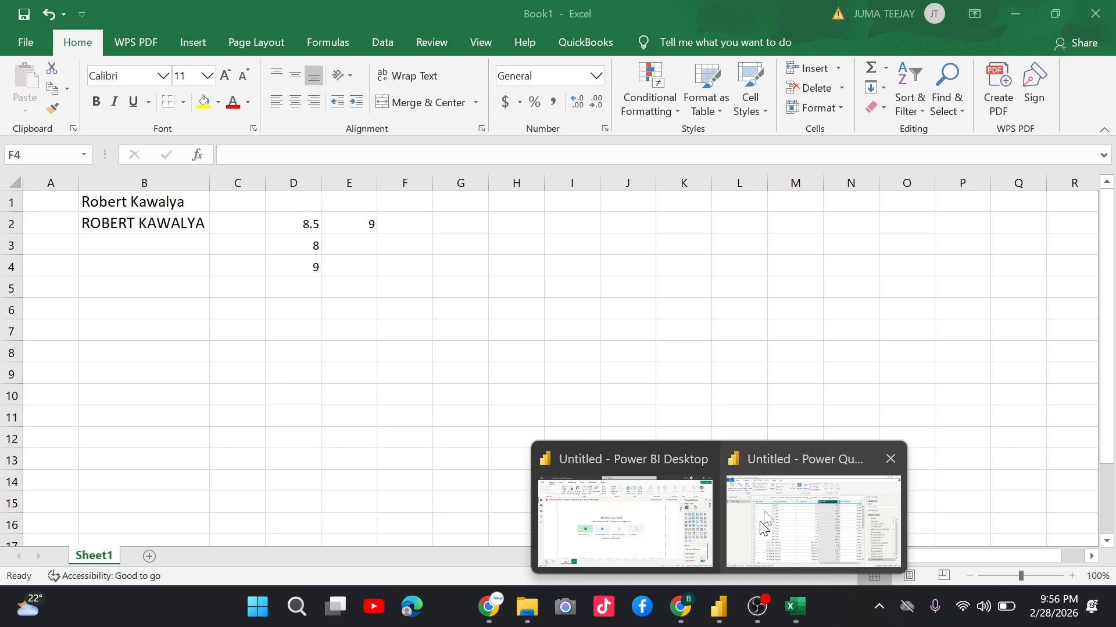
Back in Power Query Editor, add a Round Down column from Profit.
left_click(765, 522)
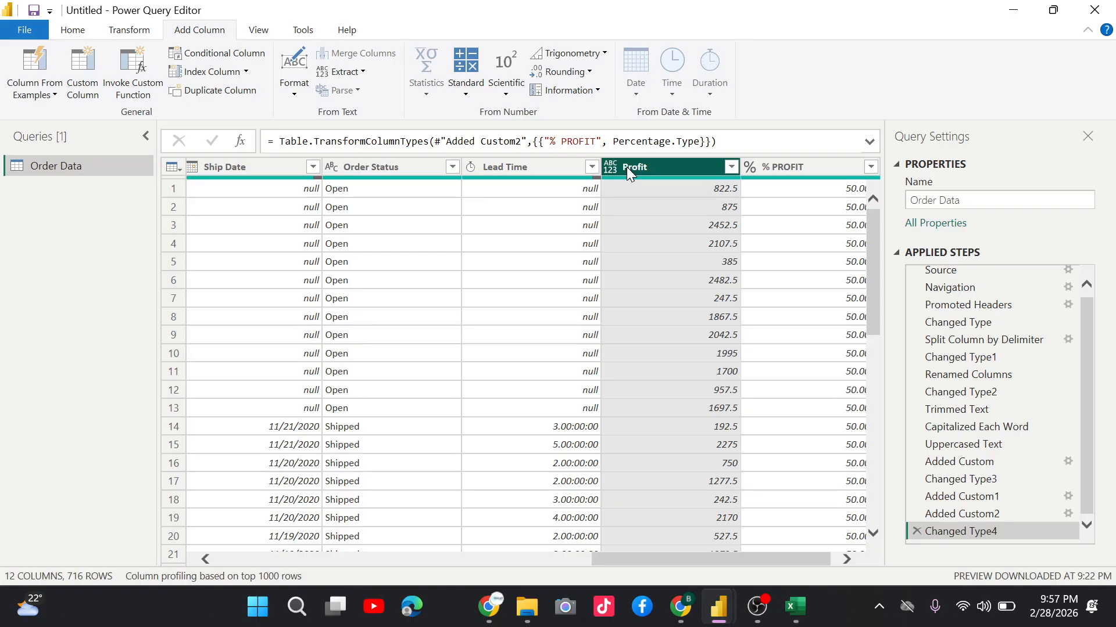
left_click(560, 71)
left_click(580, 107)
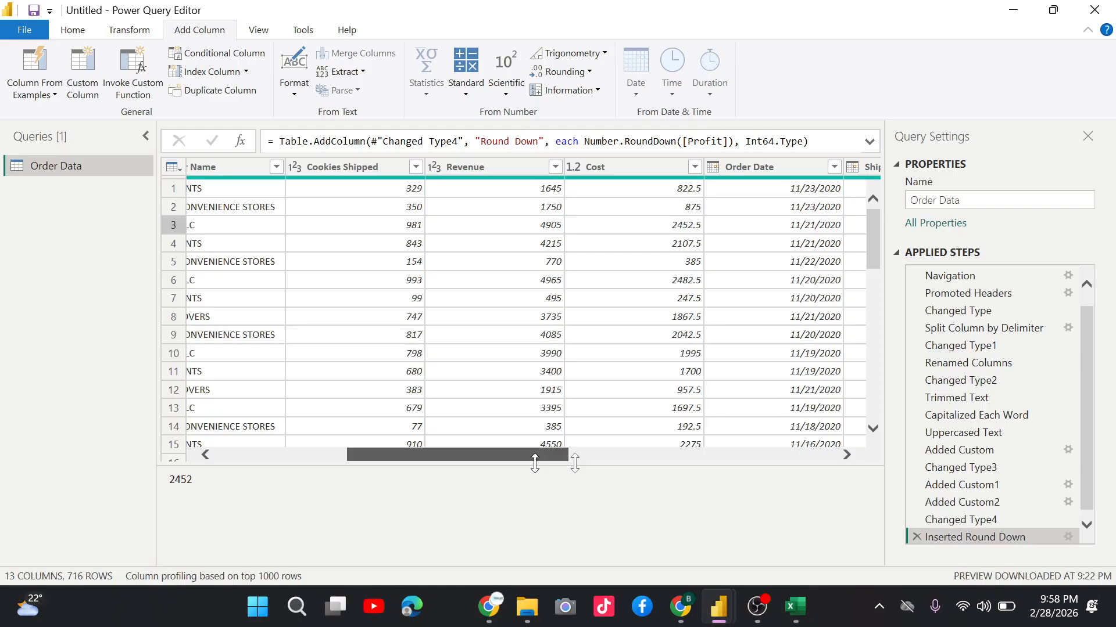
left_click_drag(535, 459, 257, 454)
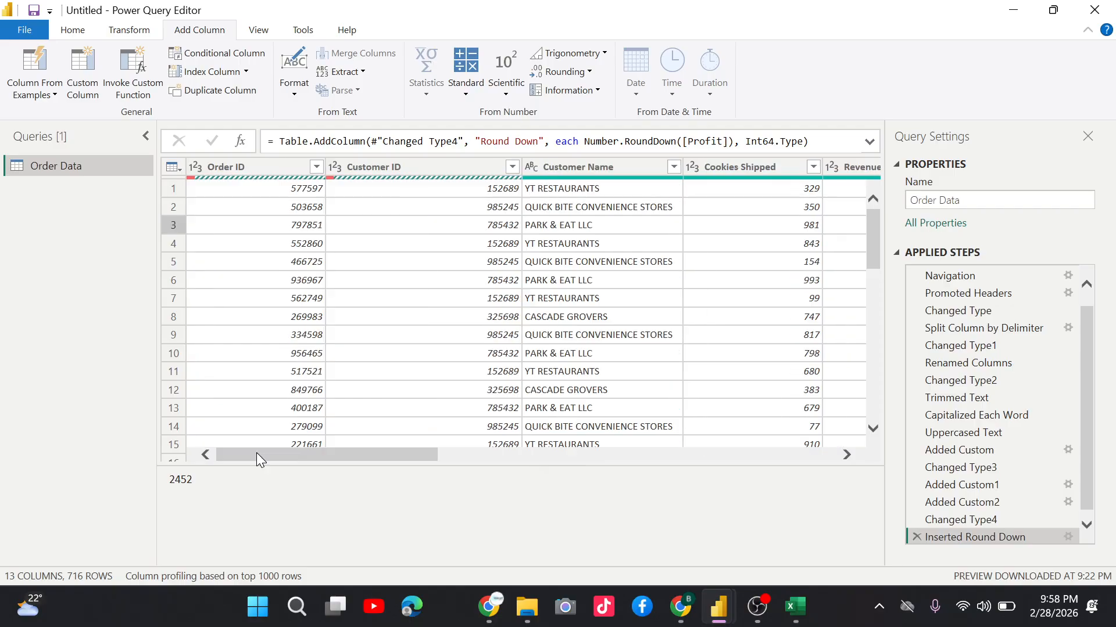